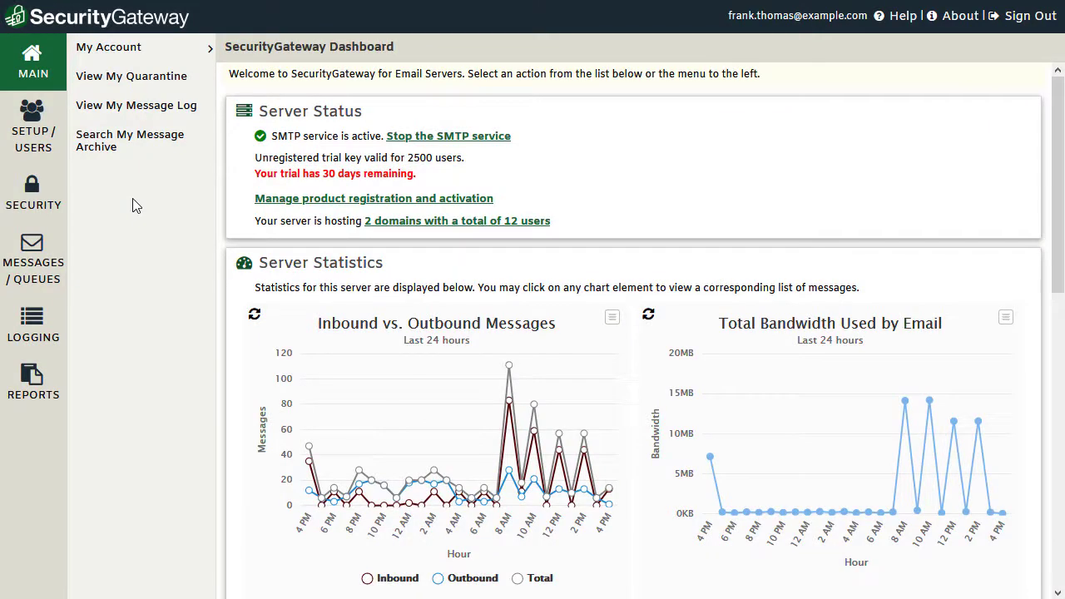
Go to Setup / Users > Archiving > Configuration to show the Email Archiving settings
left_click(36, 146)
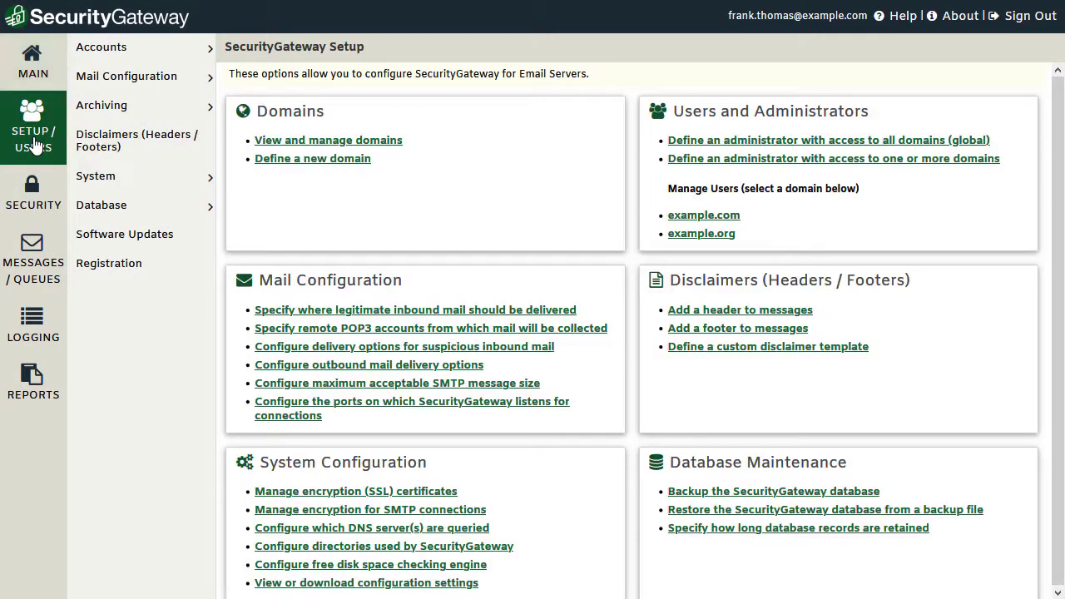
left_click(209, 109)
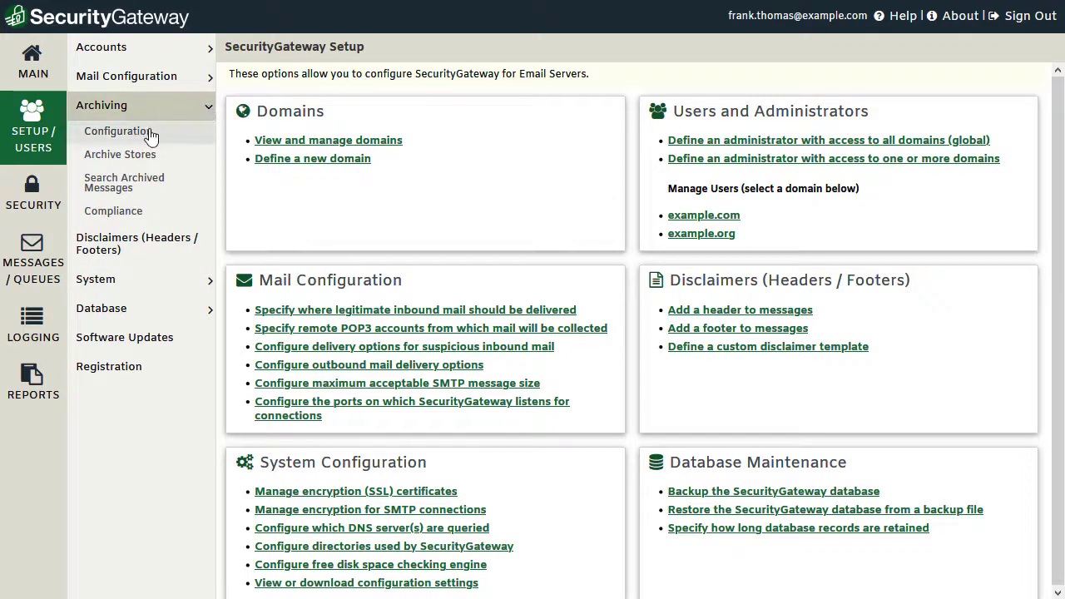
left_click(111, 138)
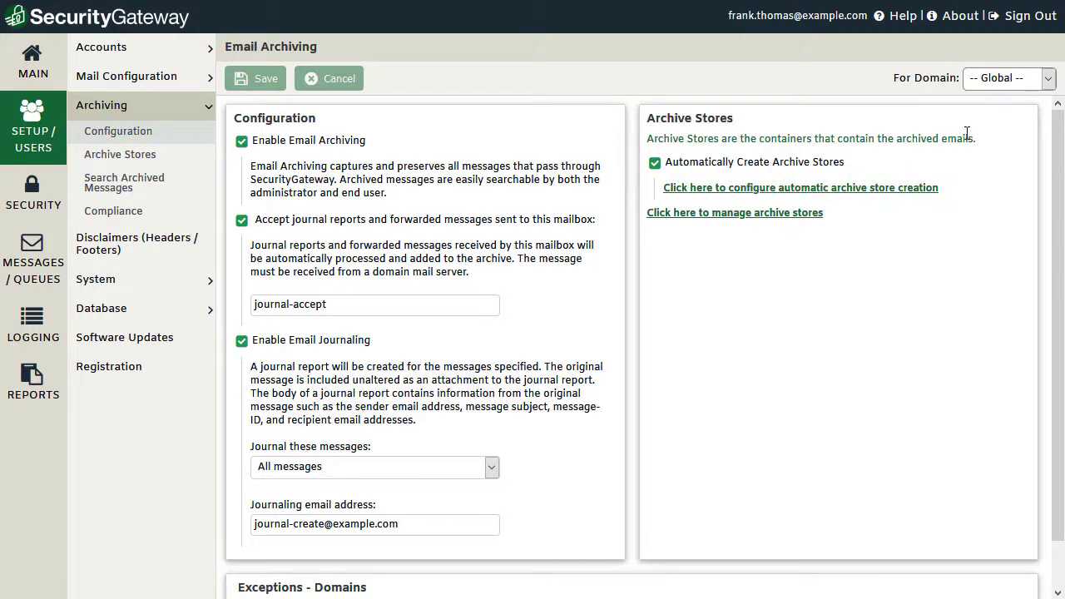
Check the For Domain list of archiving domains and leave it on Global
left_click(1047, 79)
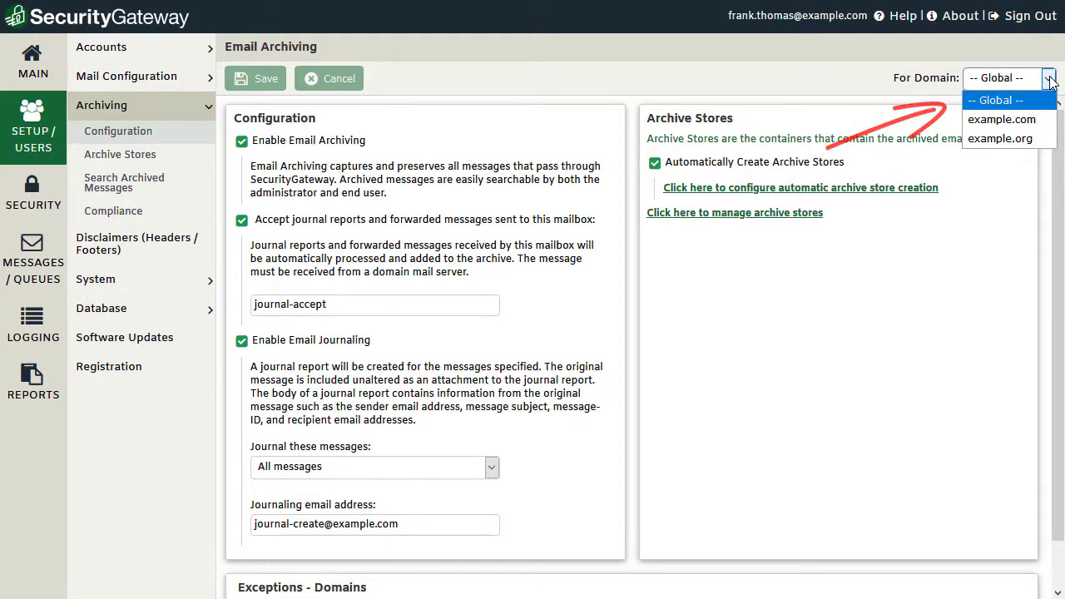
left_click(449, 364)
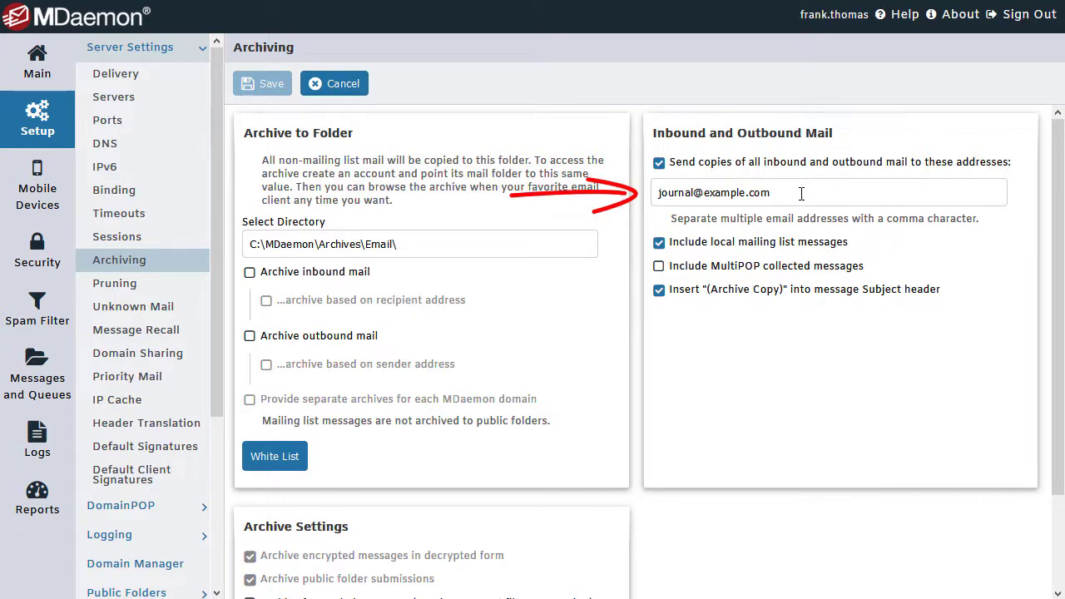
Highlight MDaemon's copy address for all inbound and outbound mail, then deselect it
left_click_drag(802, 193, 657, 193)
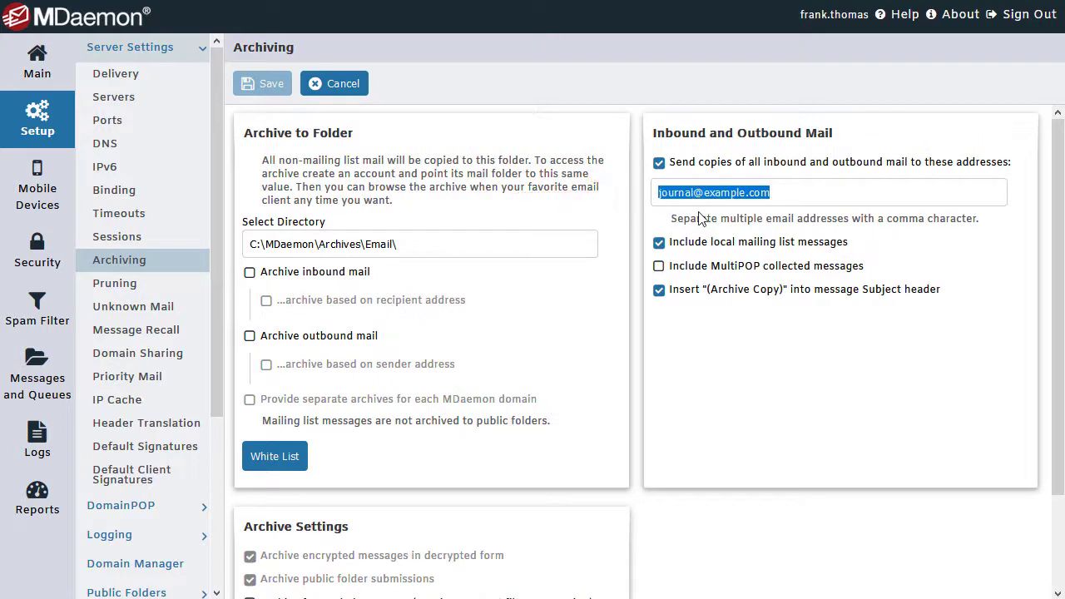
left_click(729, 205)
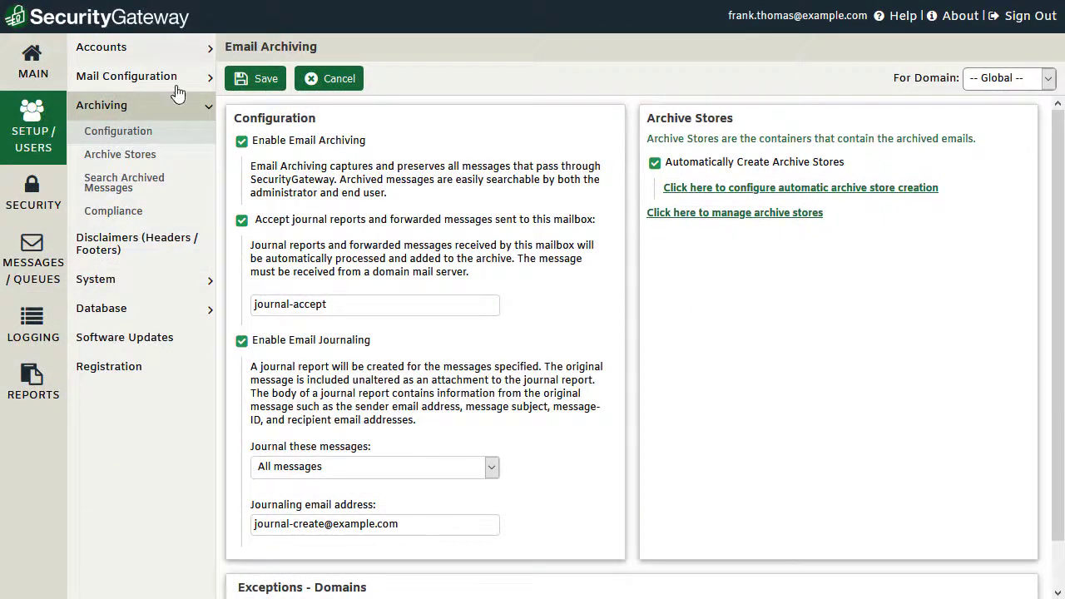
Highlight the journal-accept mailbox name in SecurityGateway's journal-accept field
mouse_move(361, 305)
left_mouse_down()
mouse_move(237, 298)
mouse_move(347, 304)
left_mouse_up()
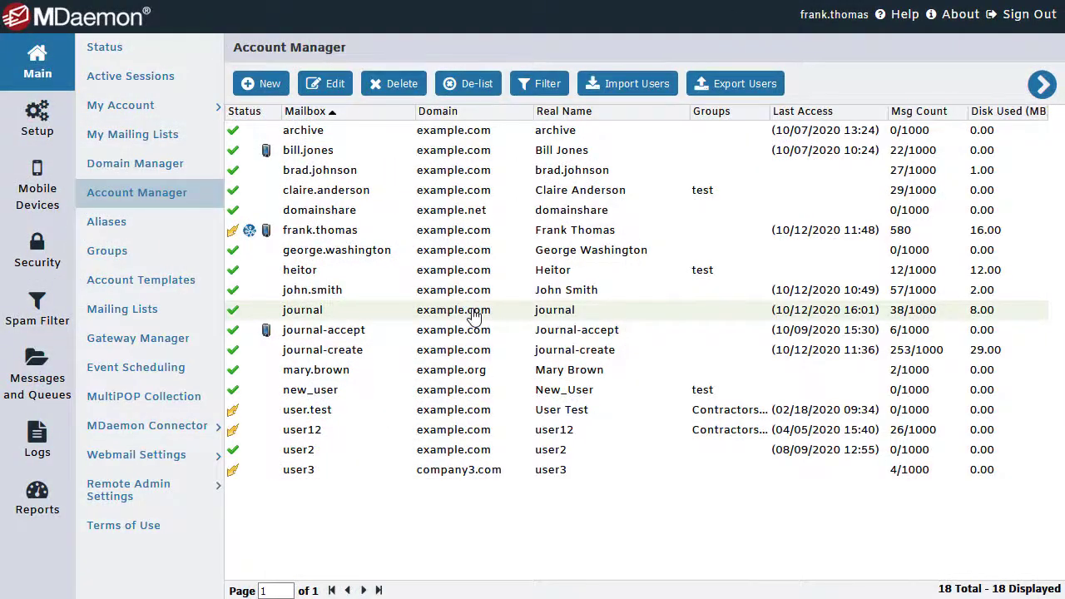
Open the journal account in MDaemon and view its Forwarding settings
double_click(473, 317)
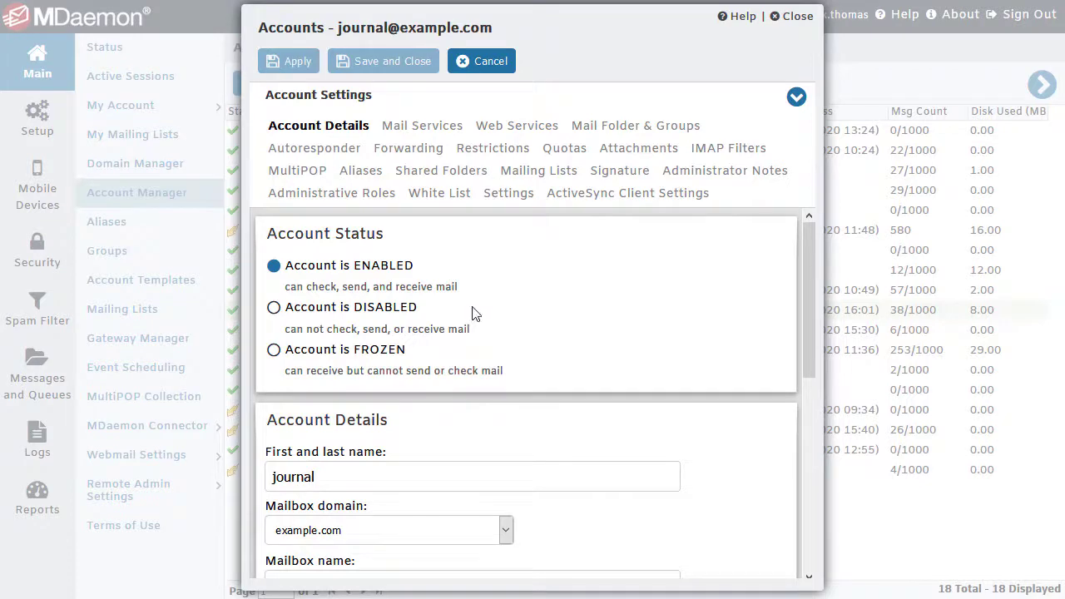
left_click(411, 151)
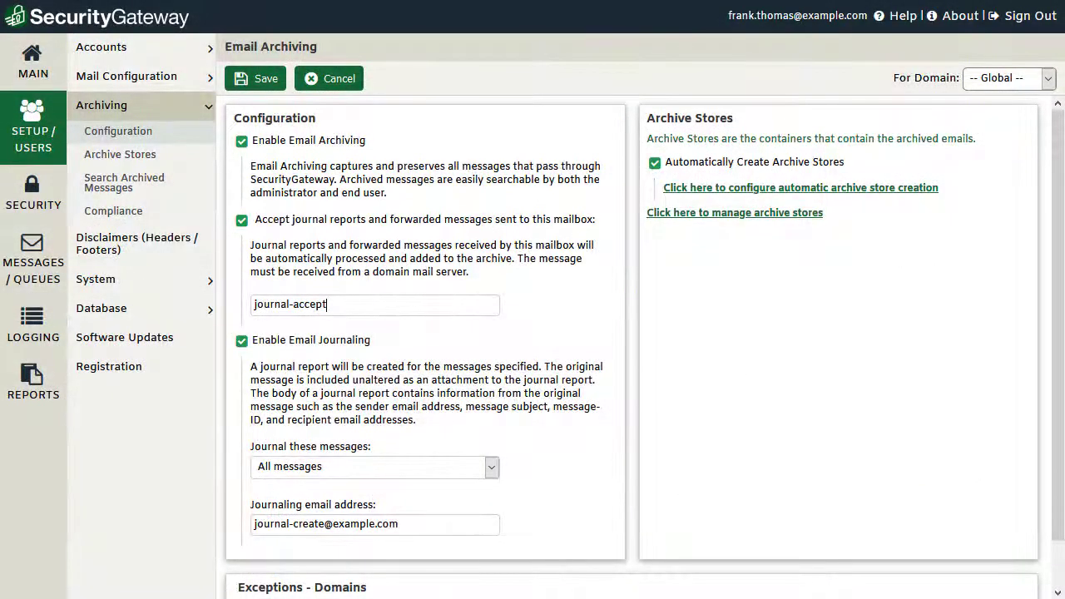
left_click_drag(341, 311, 249, 300)
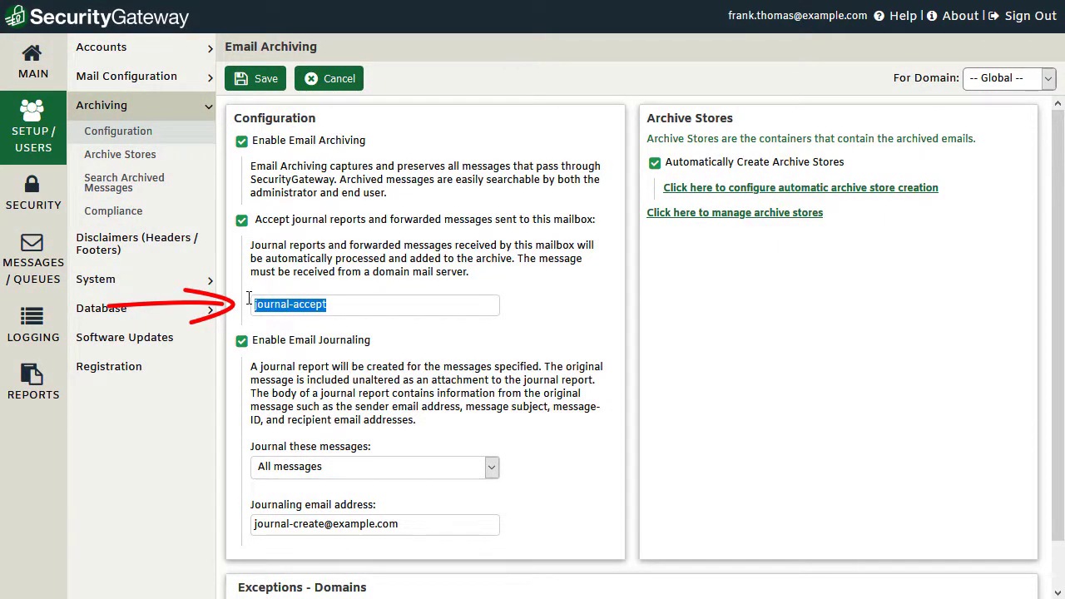
left_click(250, 305)
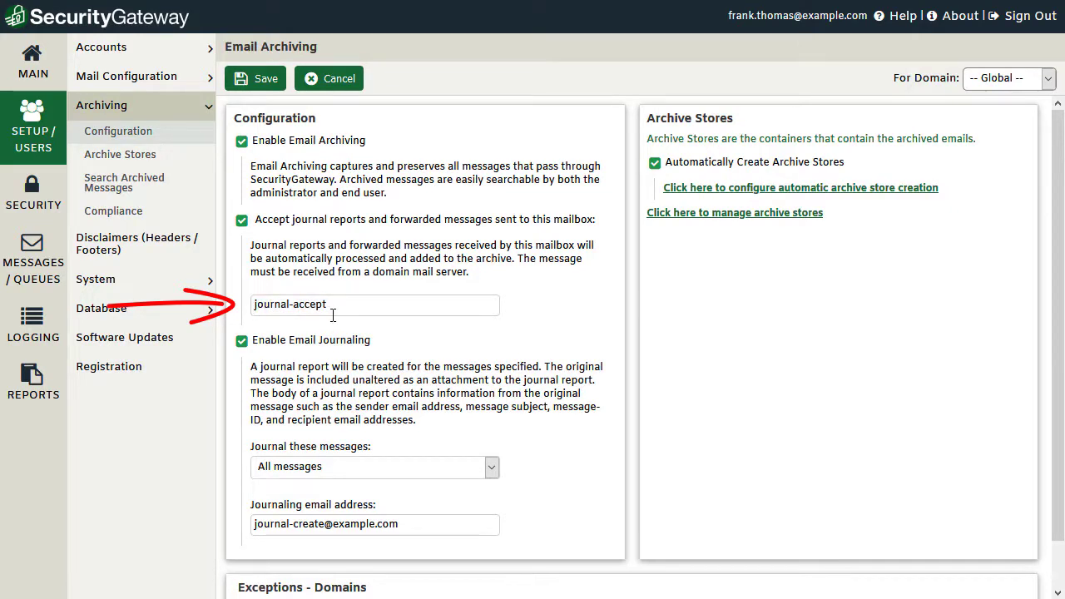
left_click_drag(334, 306, 243, 301)
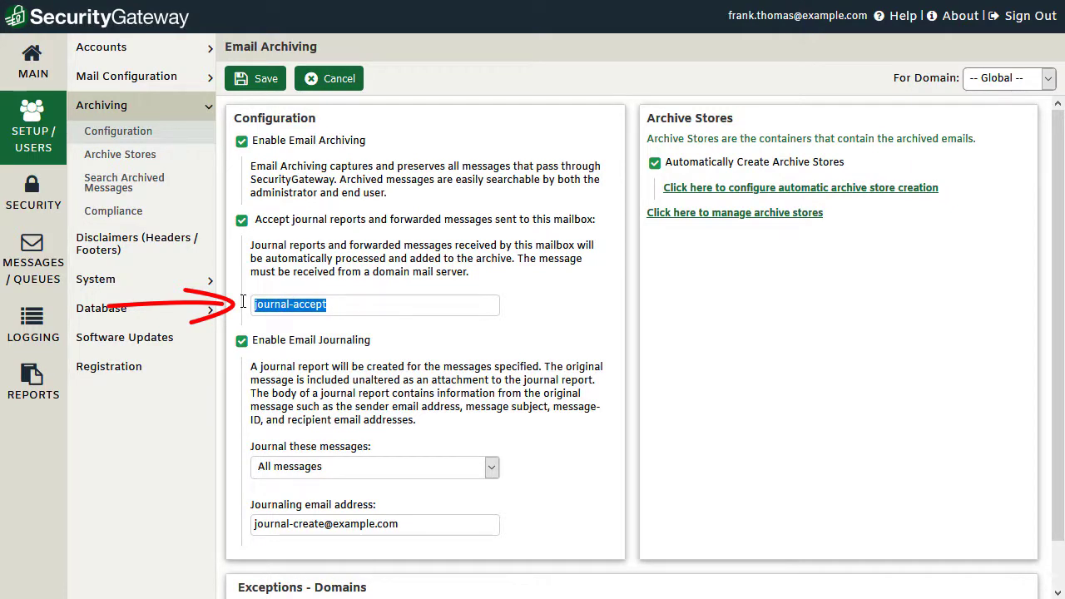
left_click(247, 310)
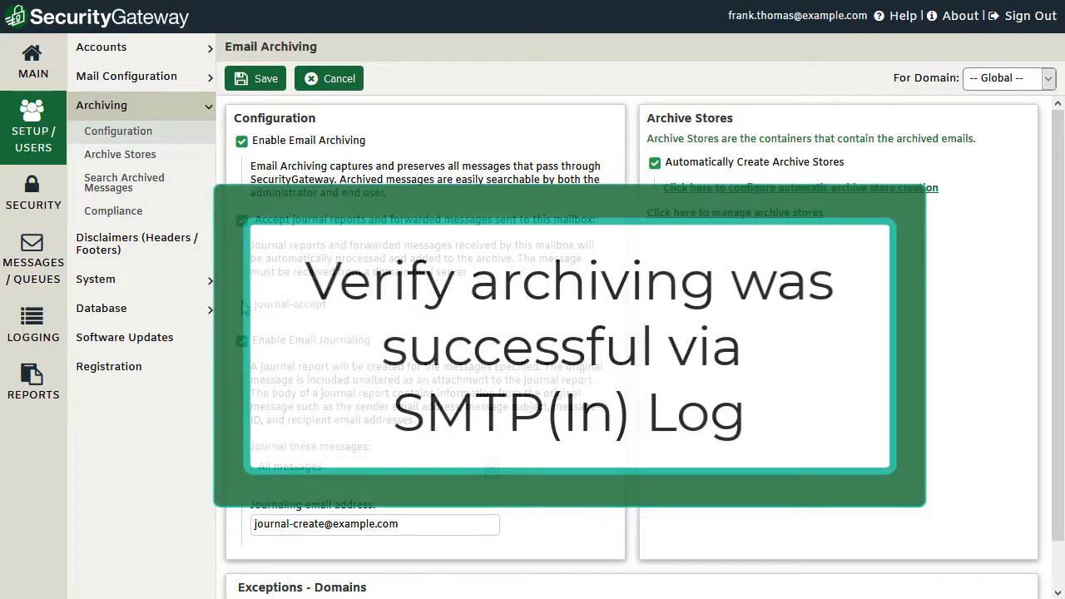
Save the Email Archiving page settings
left_click(263, 83)
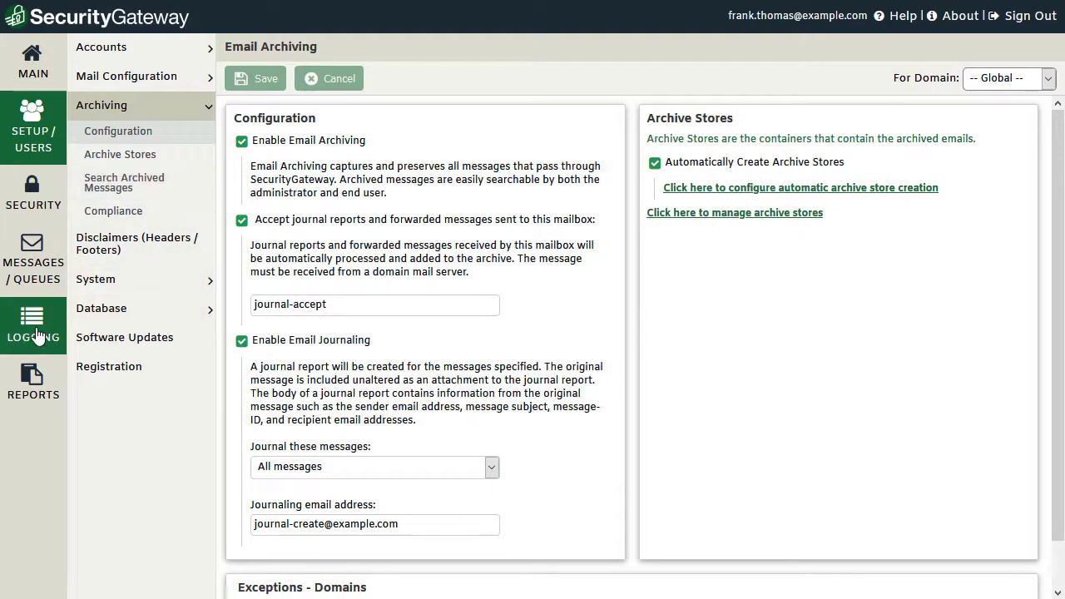
Open the Current Inbound Log under Logging > Log Files
left_click(38, 335)
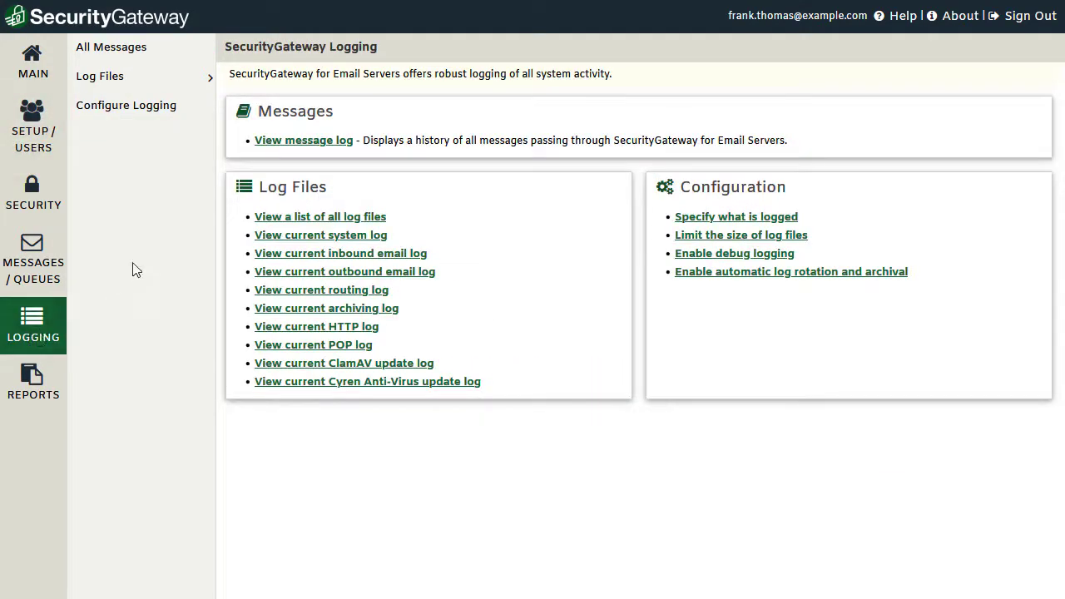
left_click(212, 80)
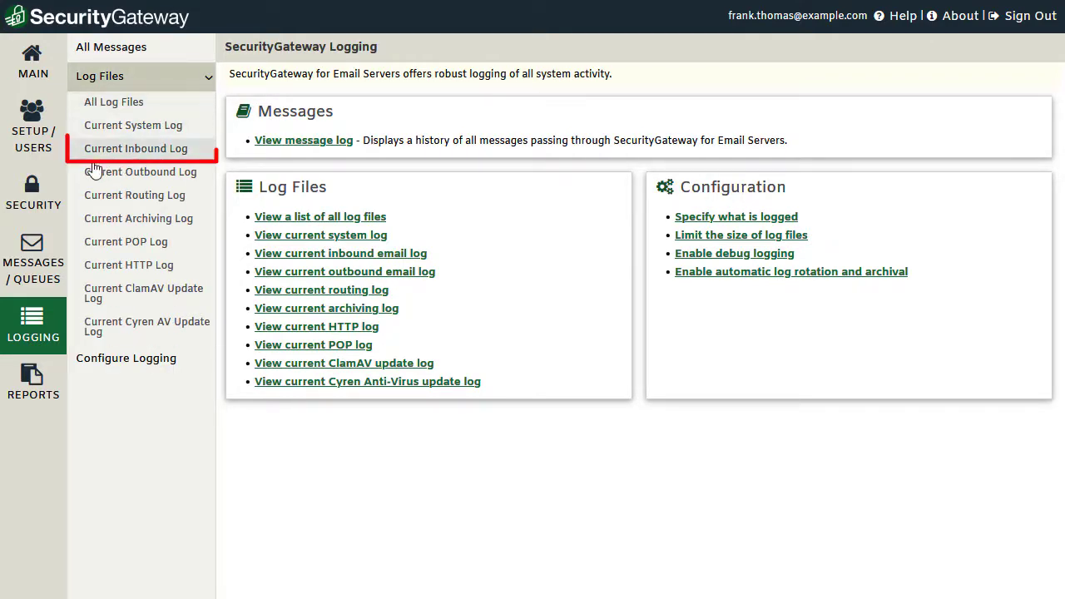
left_click(137, 152)
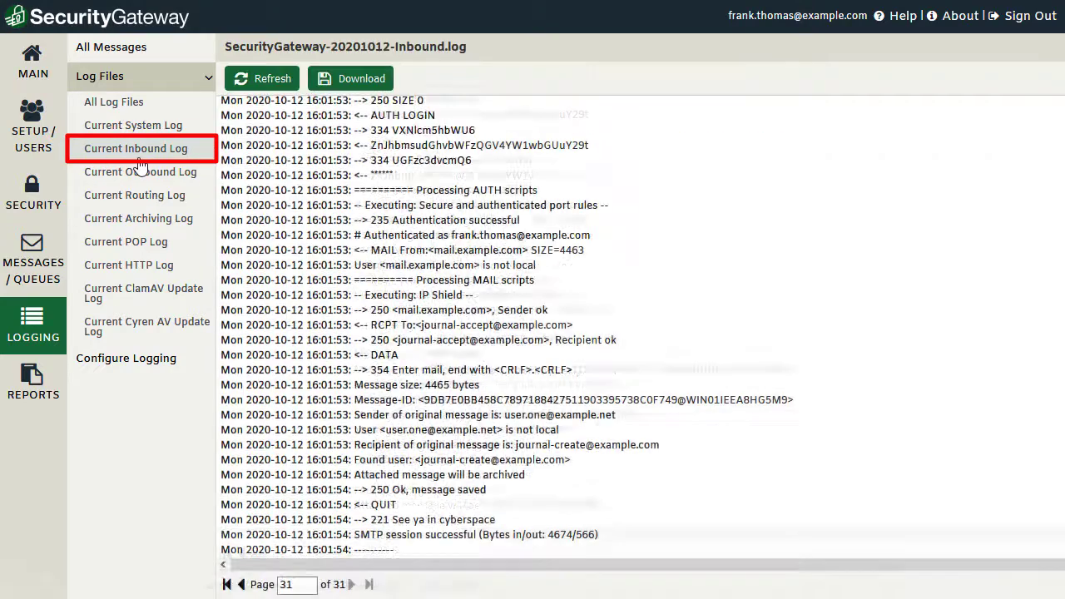
Highlight the journal-accept RCPT lines, the original recipient line and the will-be-archived line
left_click_drag(221, 293, 652, 317)
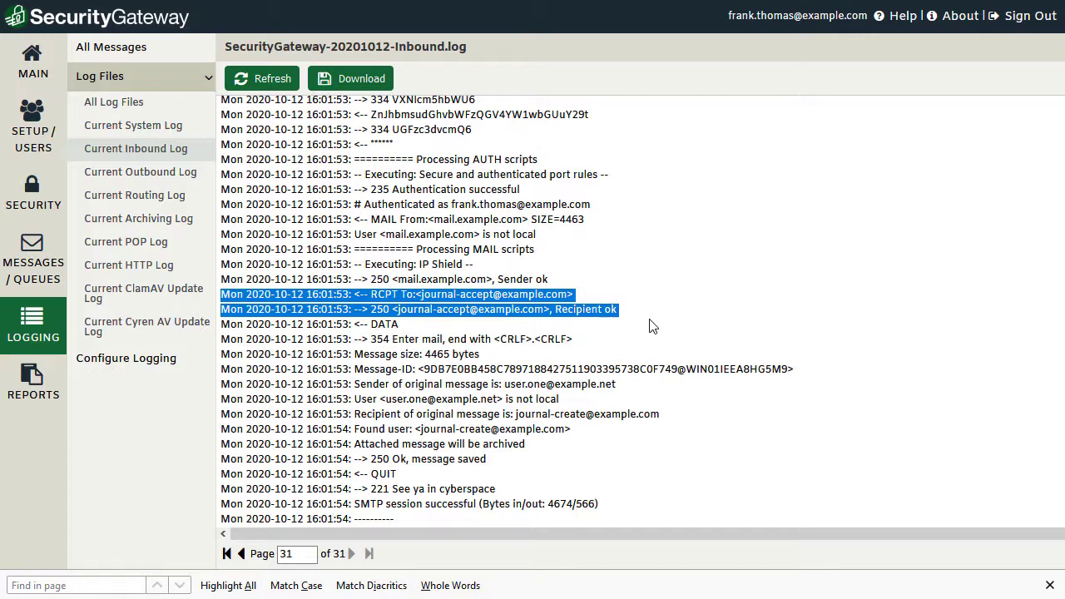
left_click_drag(224, 413, 687, 430)
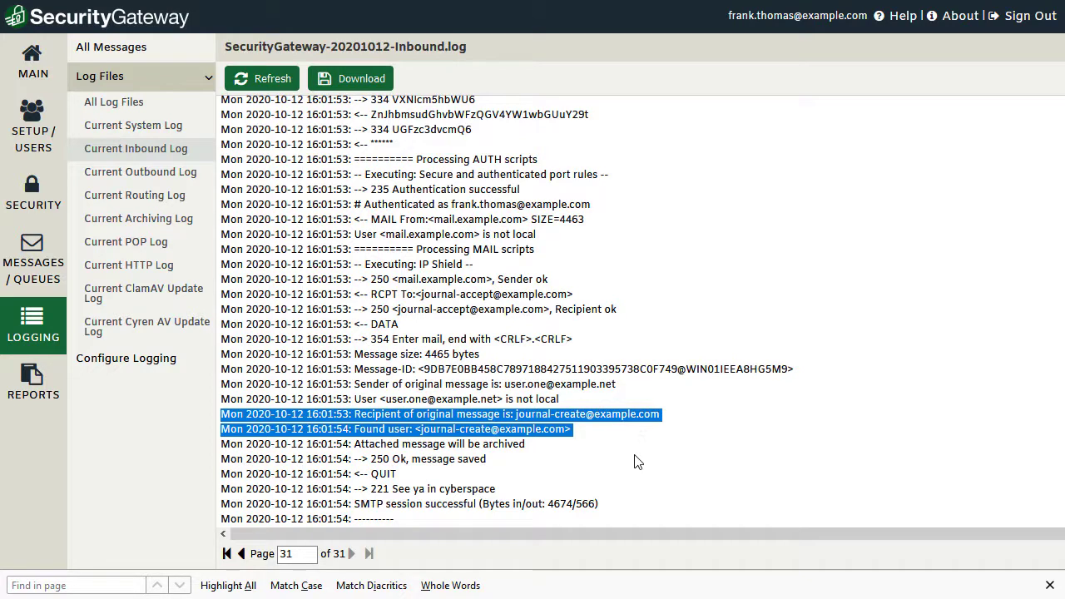
left_click_drag(537, 447, 222, 453)
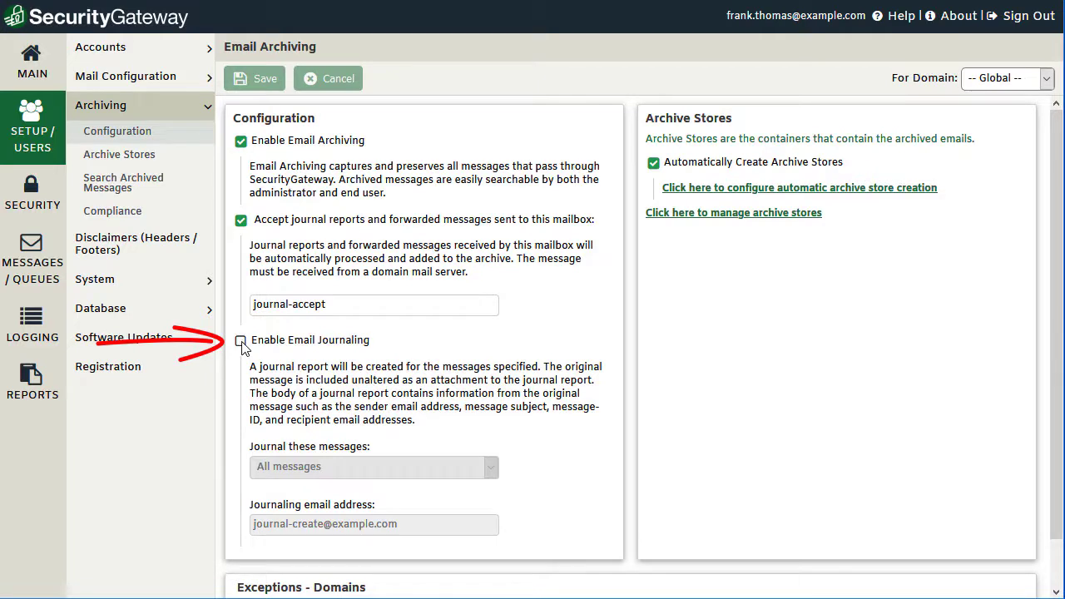
Re-enable Email Journaling with 'Journal these messages' kept on All messages
left_click(240, 342)
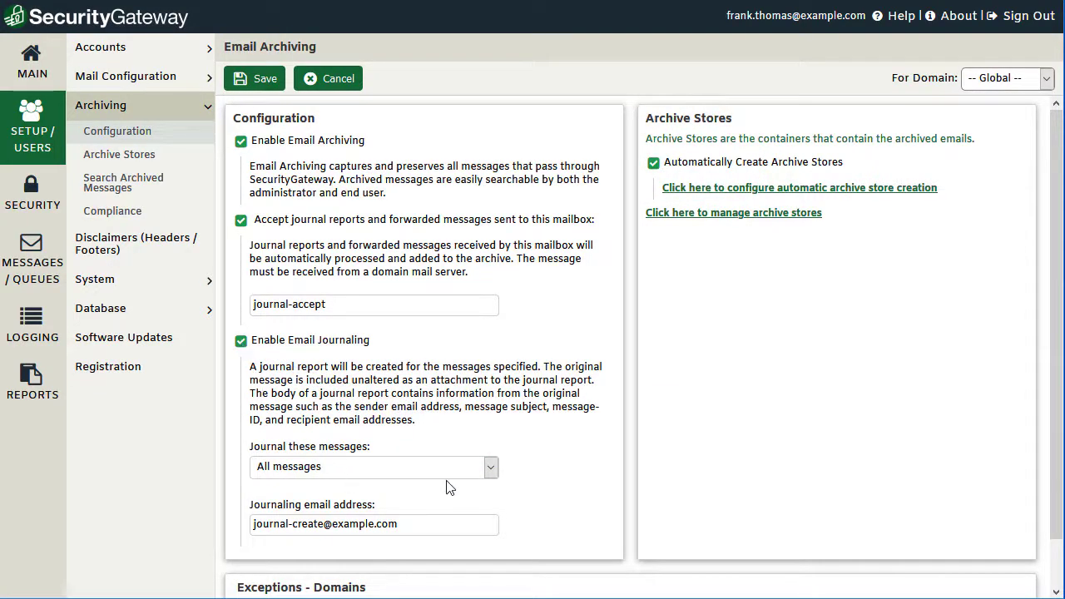
left_click(490, 468)
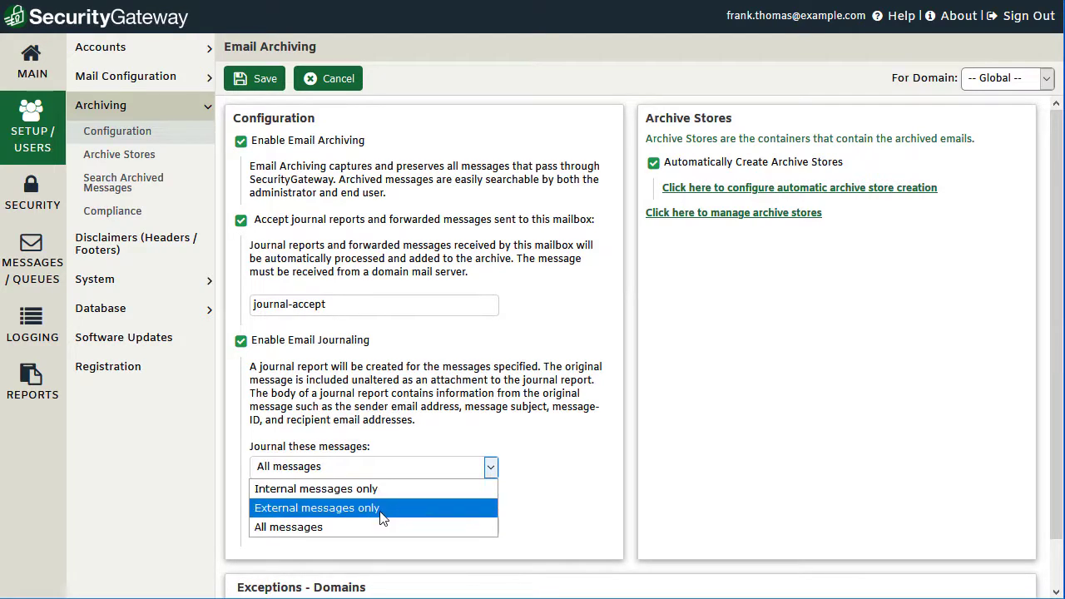
left_click(337, 524)
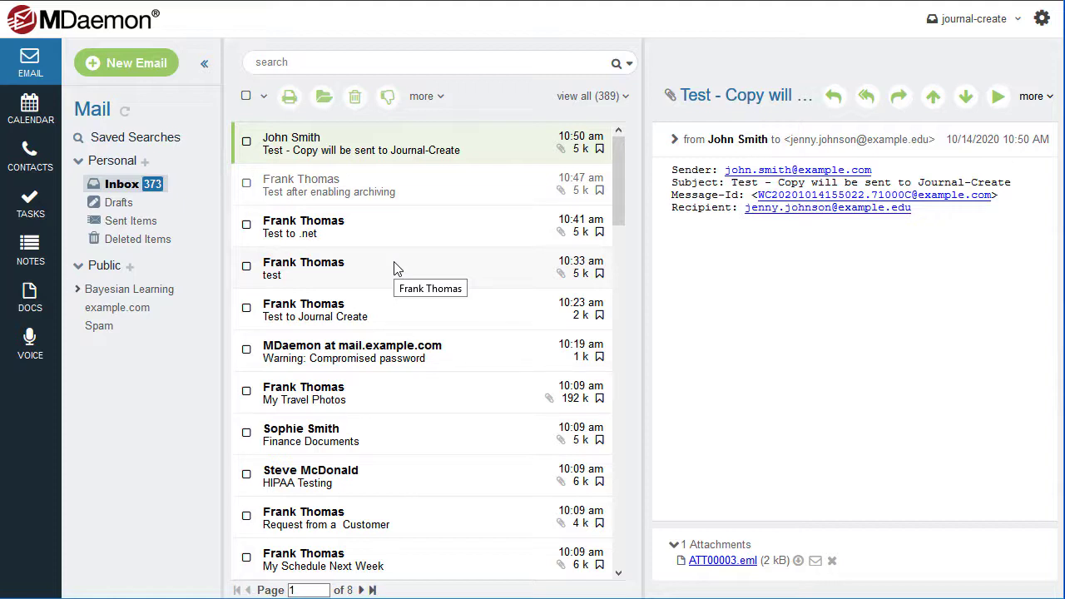
Open the 'Test - Copy will be sent to Journal-Create' message and its ATT00003.eml attachment
double_click(366, 158)
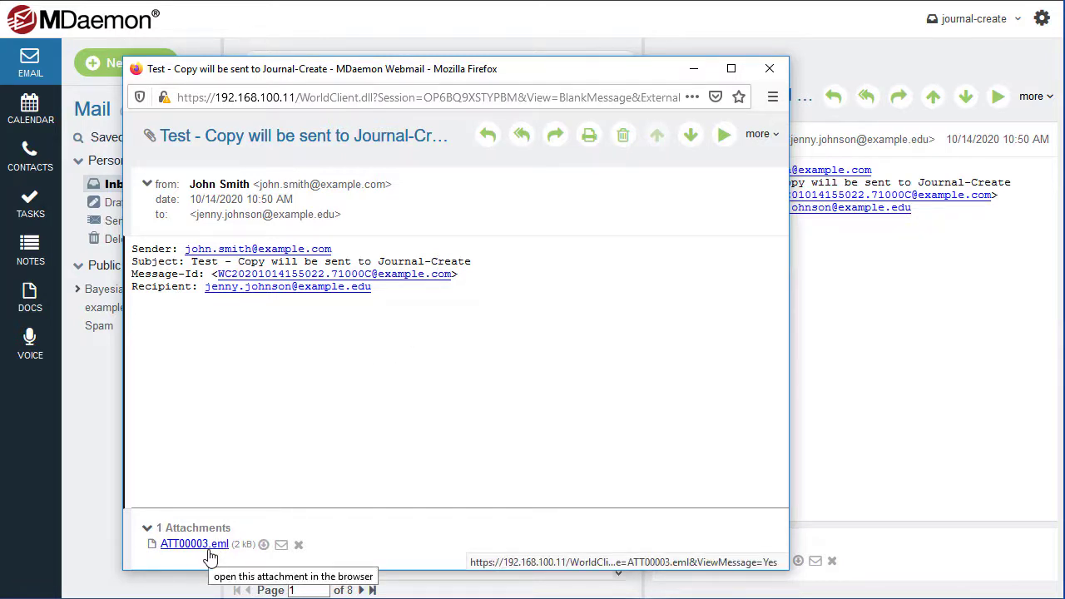
left_click(194, 544)
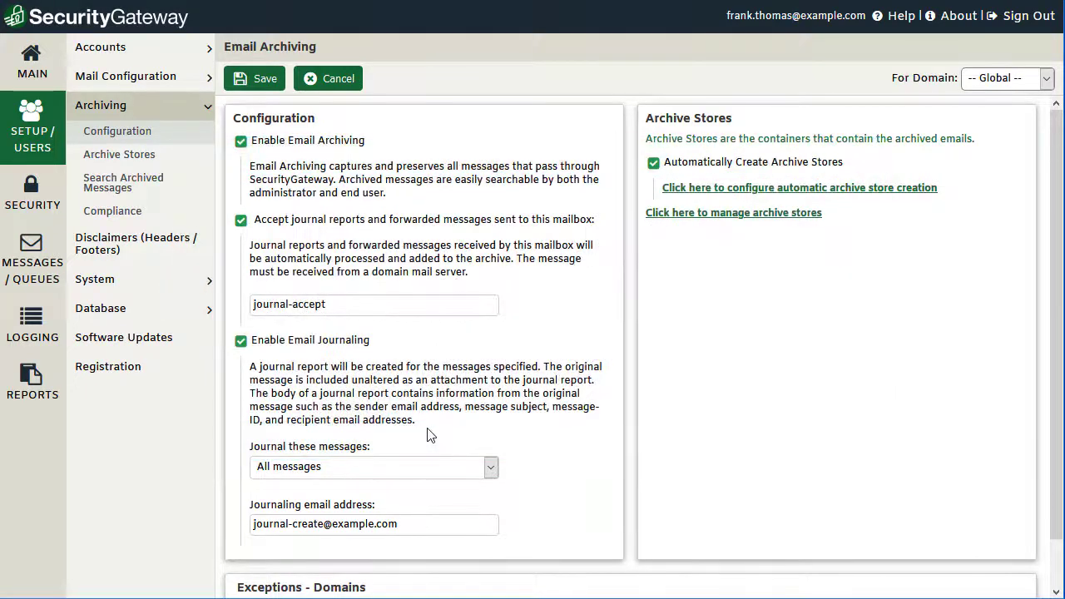
Open the transcript of the 10:50:26 test message from Messages / Queues > All Messages
left_click(32, 262)
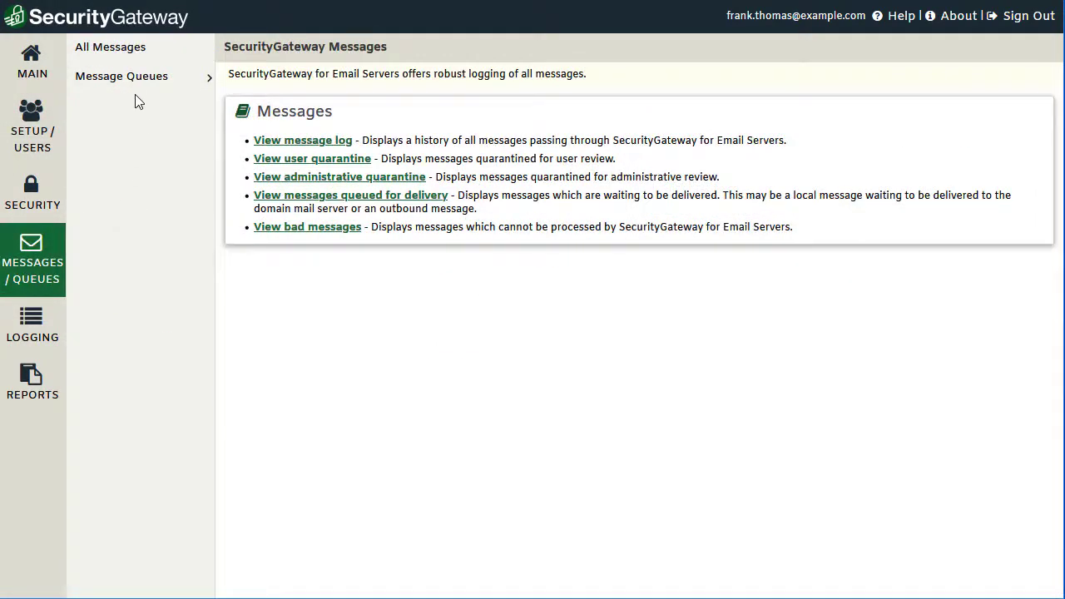
left_click(123, 59)
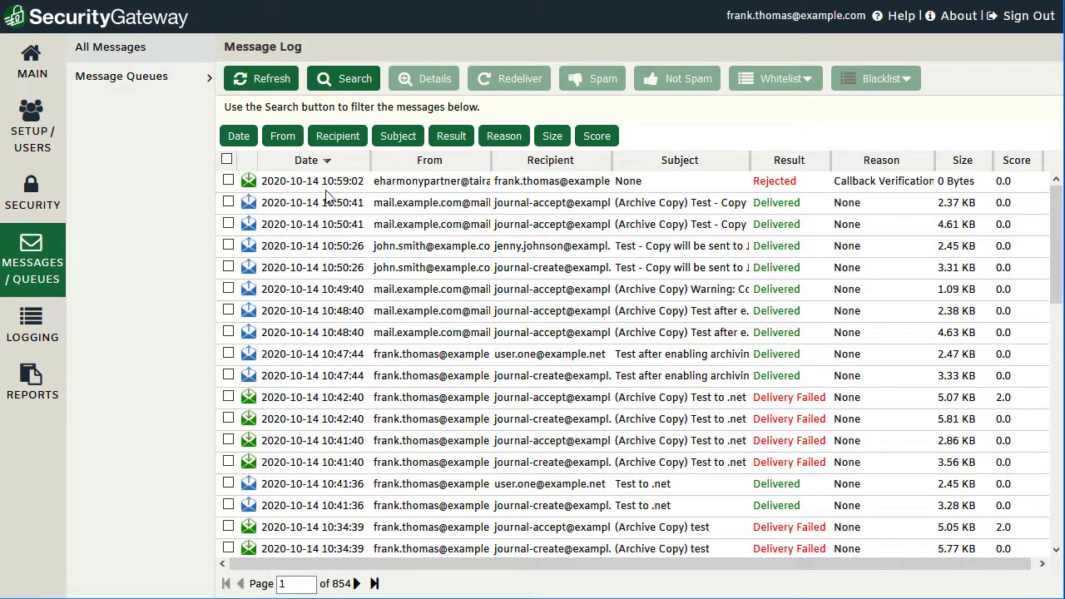
double_click(553, 255)
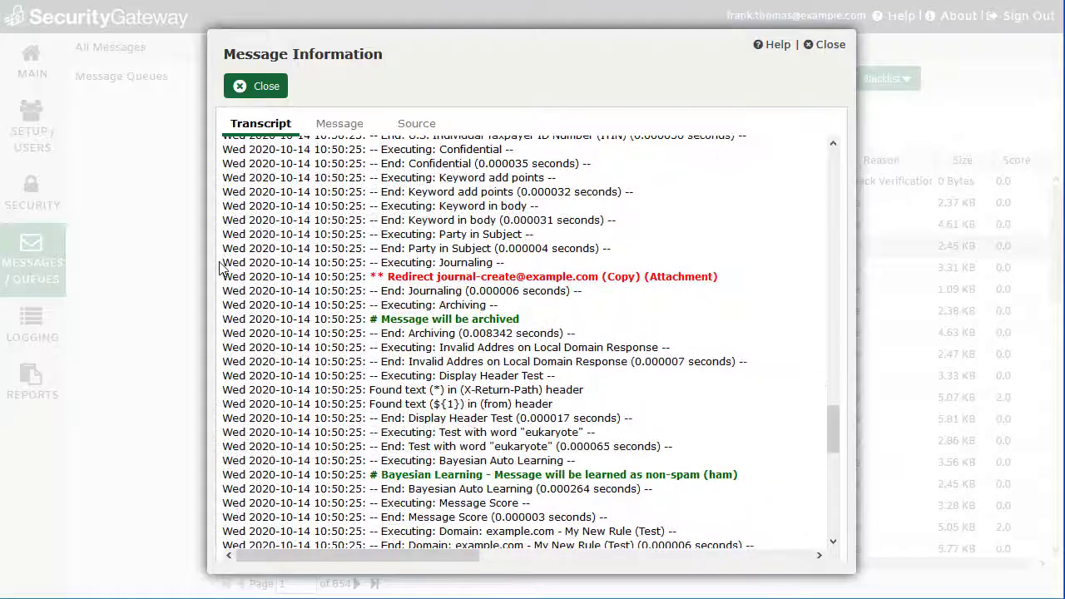
Highlight the transcript lines for journaling, the journal mailbox redirect and archiving
left_click_drag(223, 262, 563, 267)
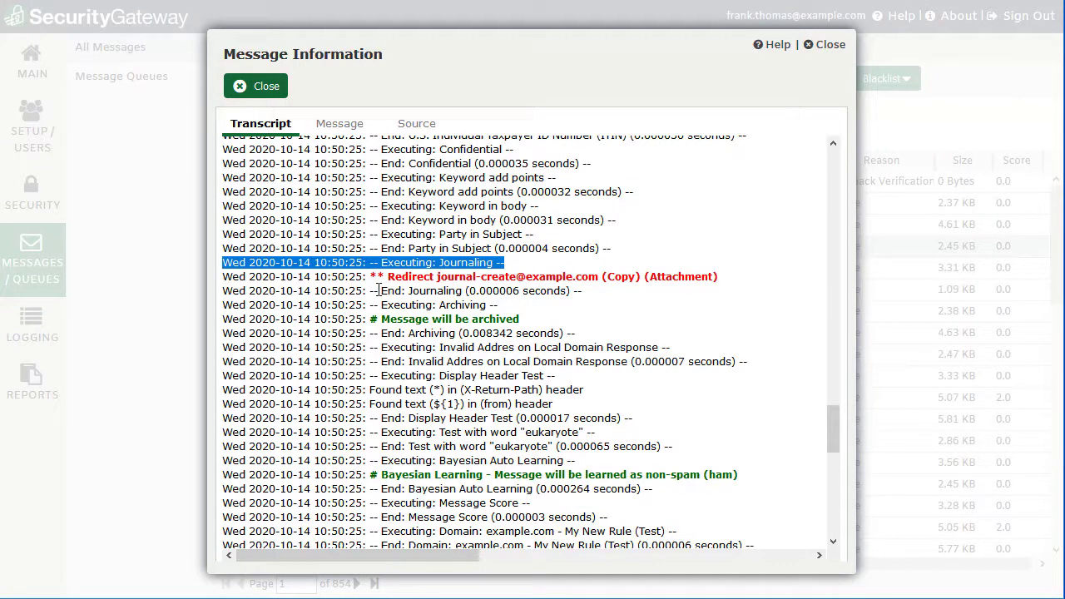
left_click_drag(222, 277, 744, 286)
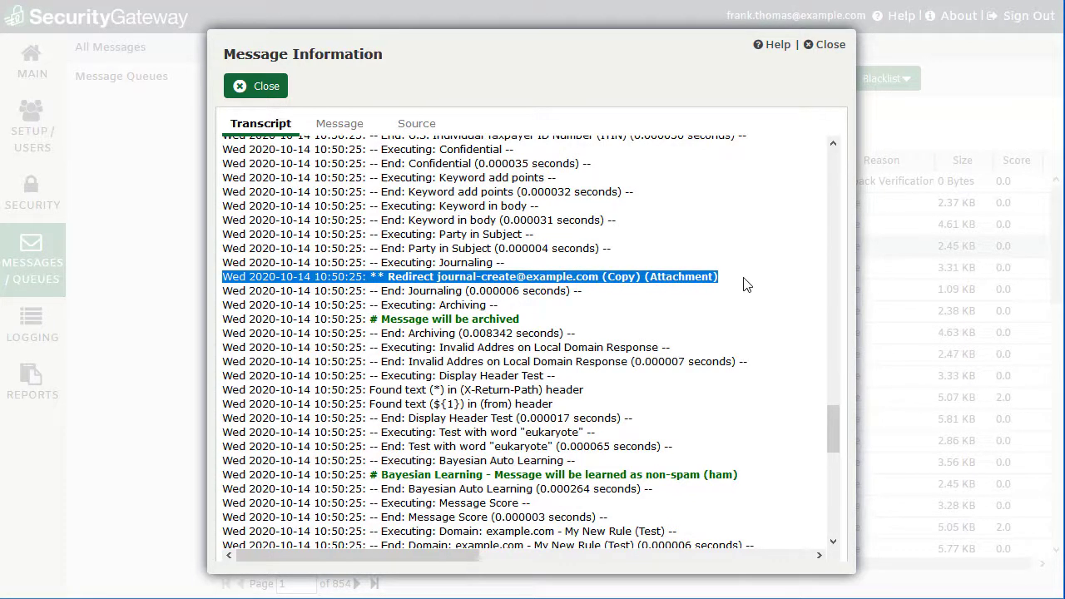
left_click(587, 297)
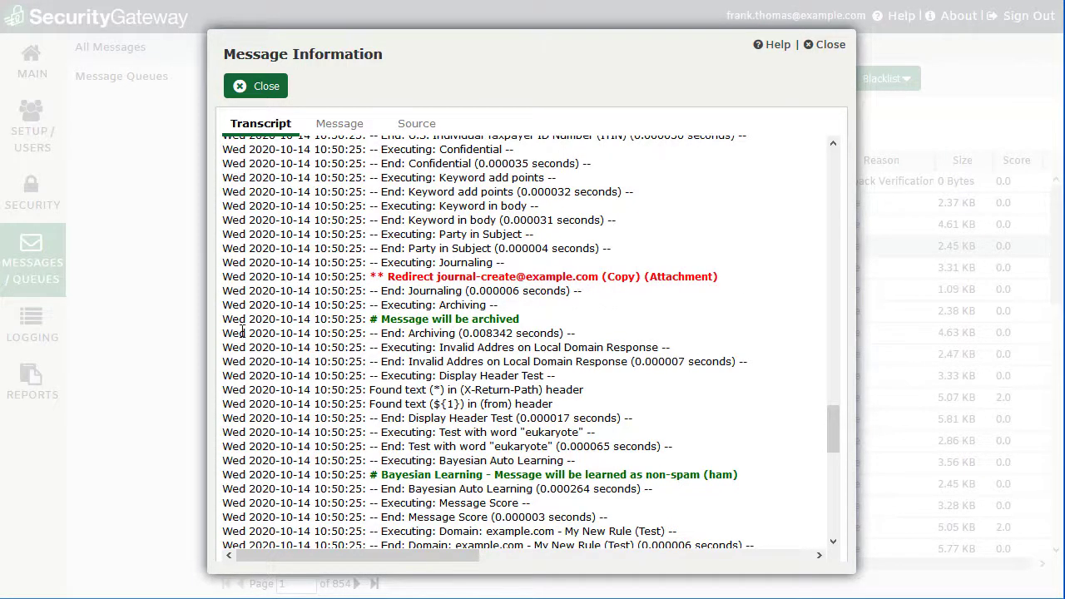
left_click_drag(222, 305, 541, 327)
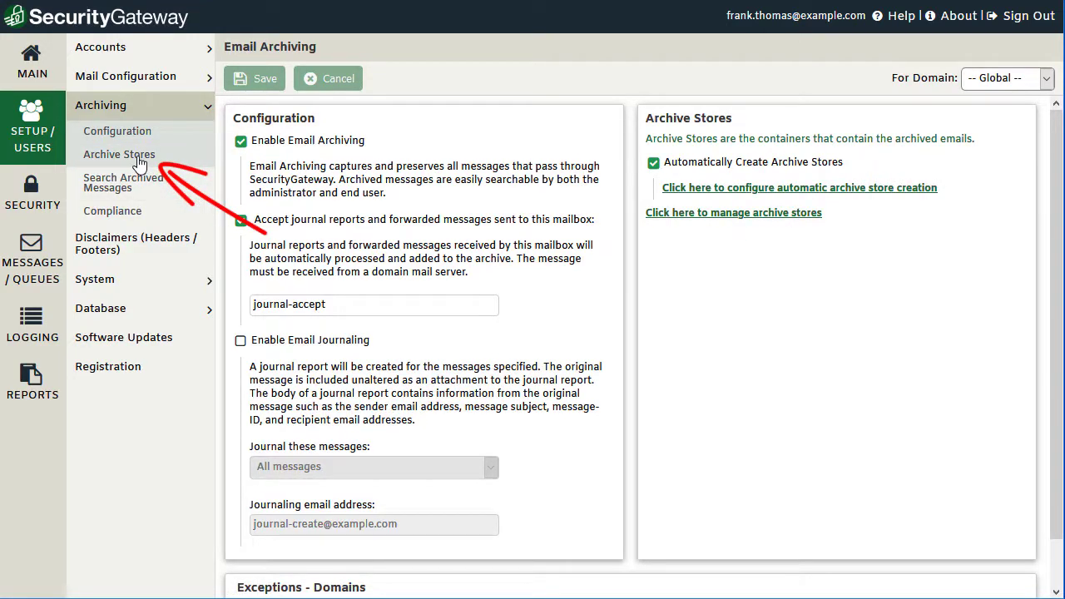
Open the automatic archive store creation settings from the Archive Stores section
left_click(775, 191)
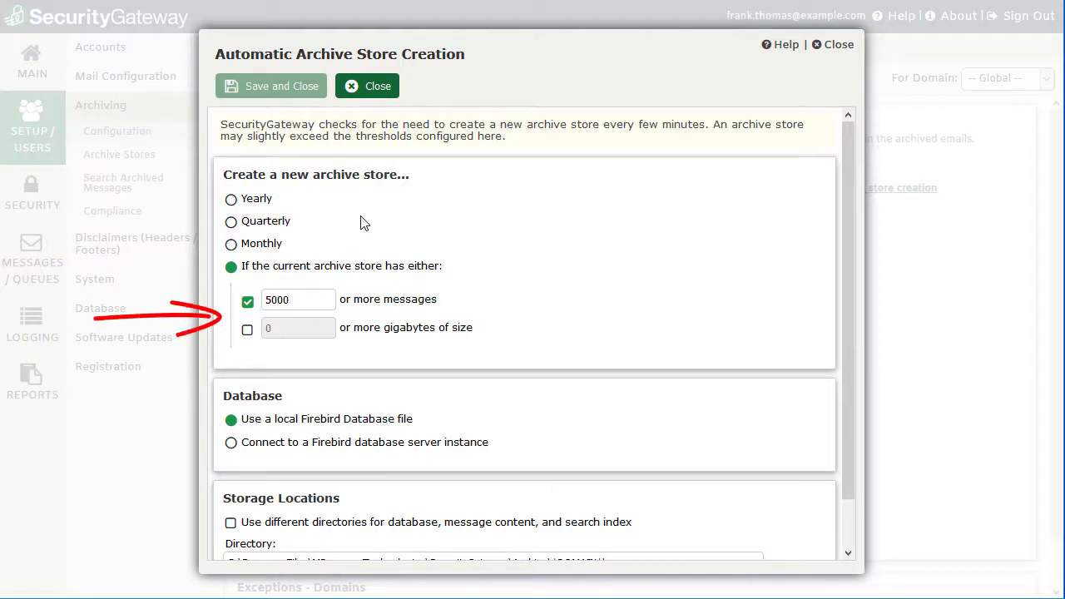
left_click(247, 329)
left_click(248, 330)
scroll(251, 336, "down", 1)
scroll(254, 341, "down", 1)
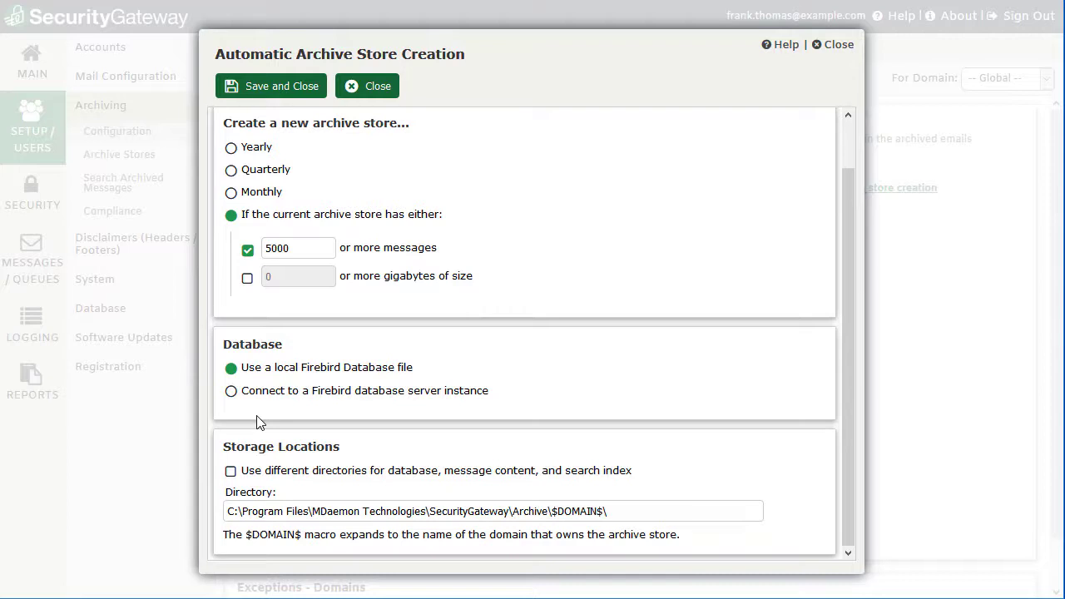
left_click(233, 394)
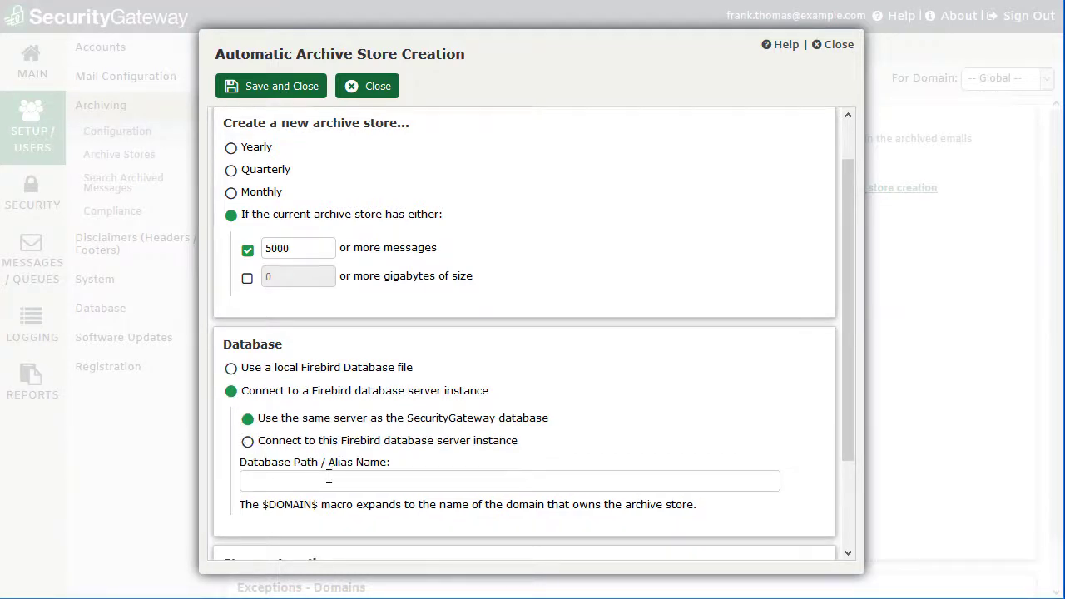
scroll(328, 476, "down", 2)
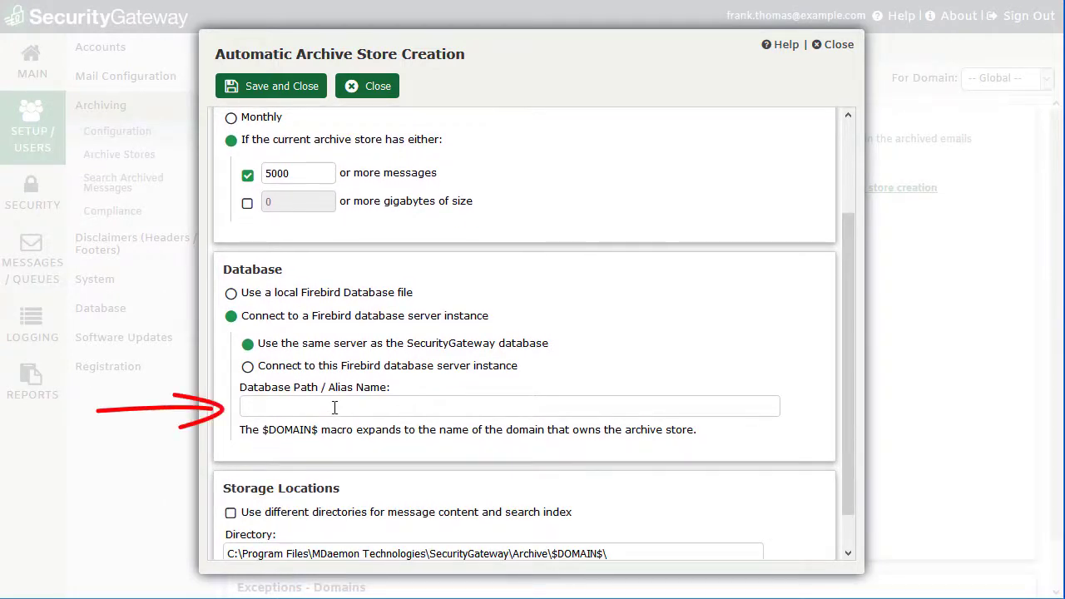
left_click(232, 295)
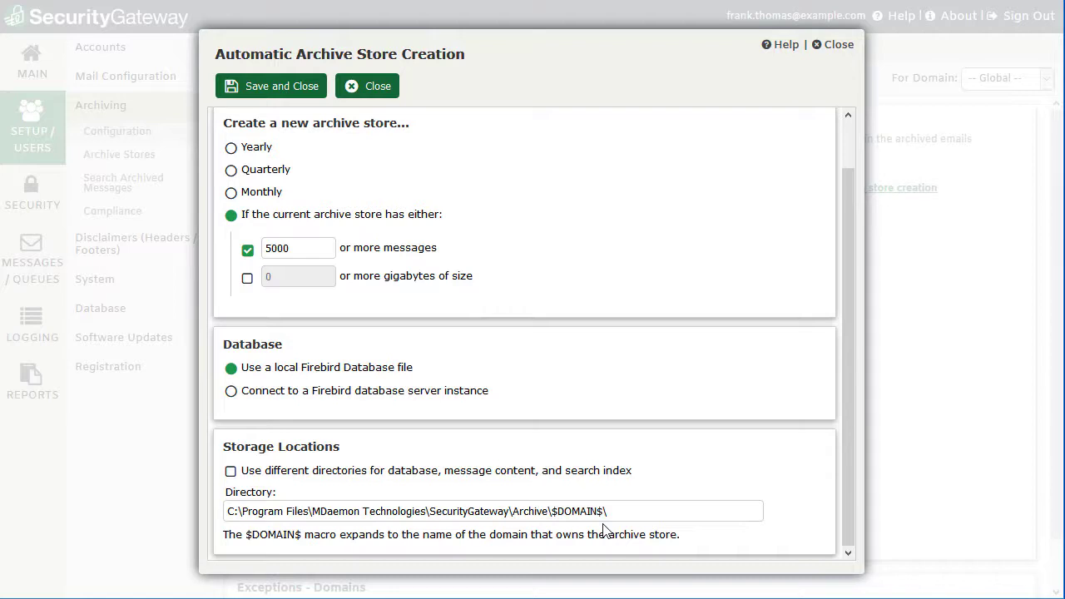
Preview the separate-directory fields, then save the 5000-message Firebird store settings with one shared directory
left_click(231, 472)
scroll(232, 476, "down", 2)
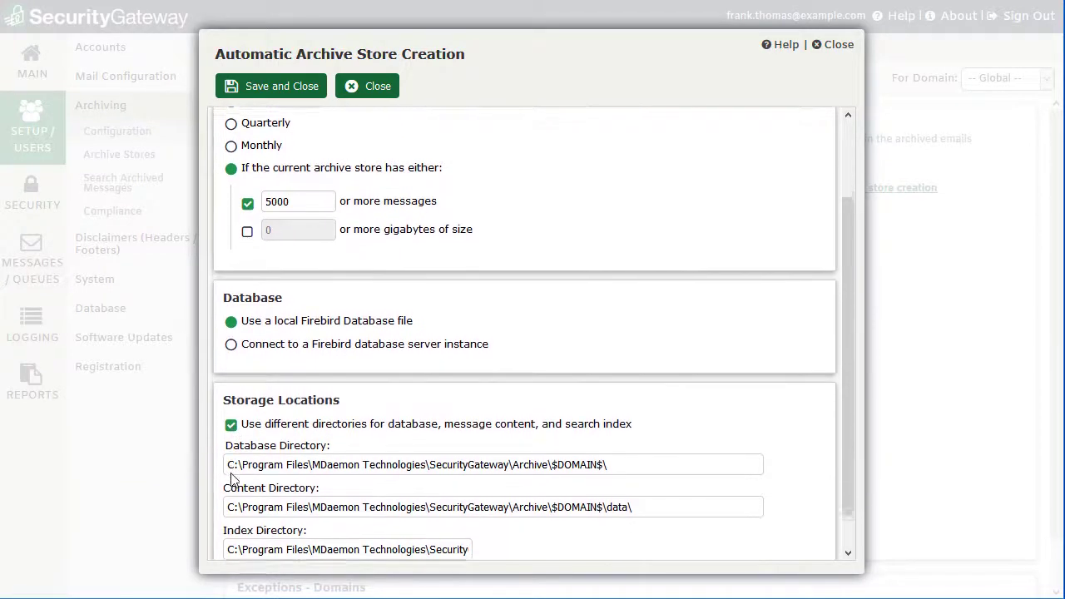
scroll(233, 478, "down", 1)
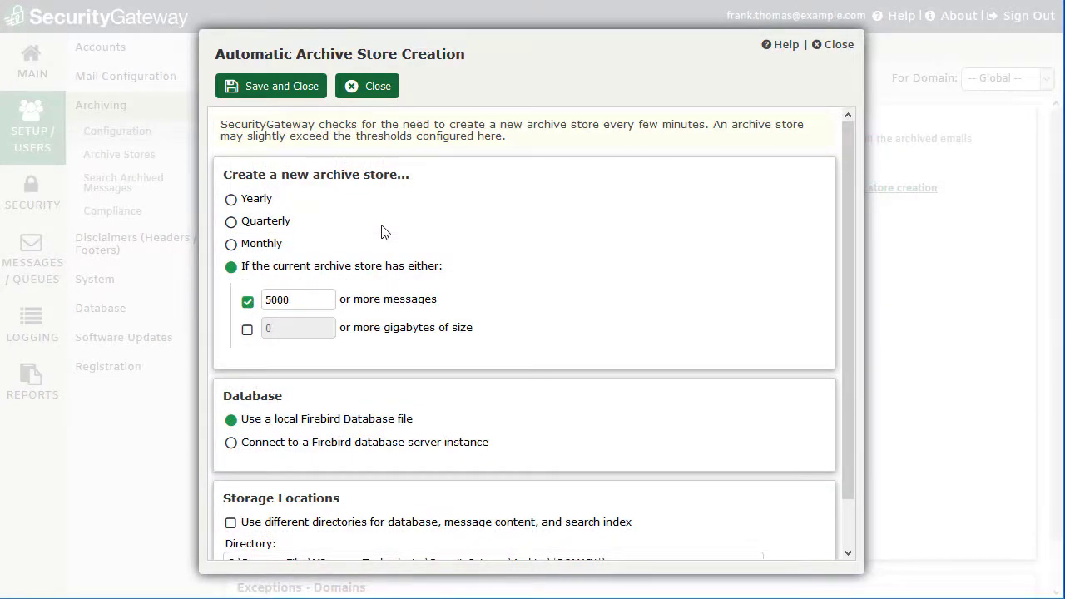
left_click(275, 88)
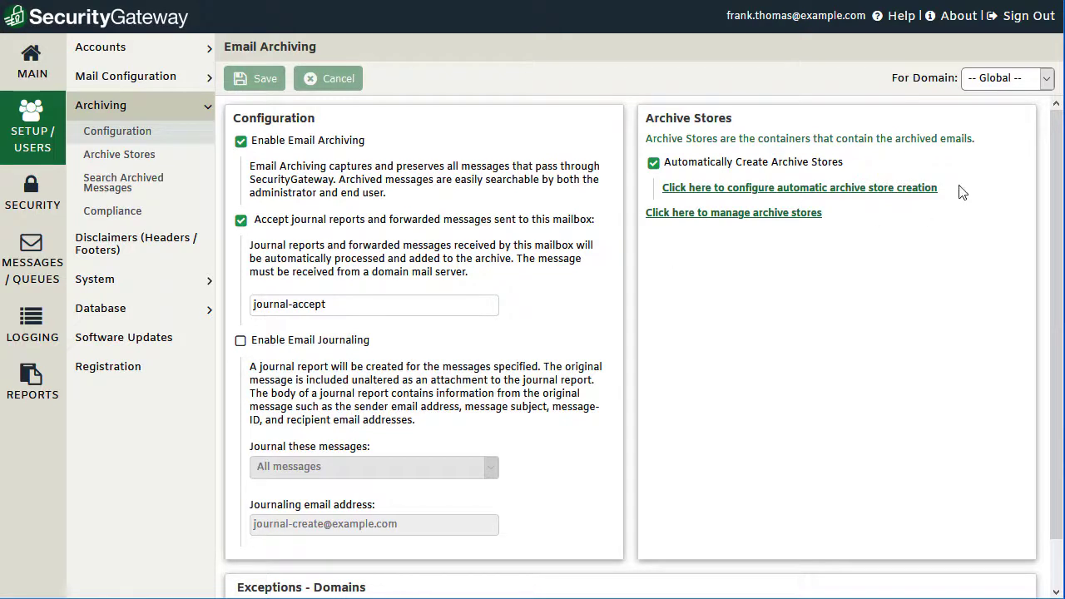
left_click(1046, 78)
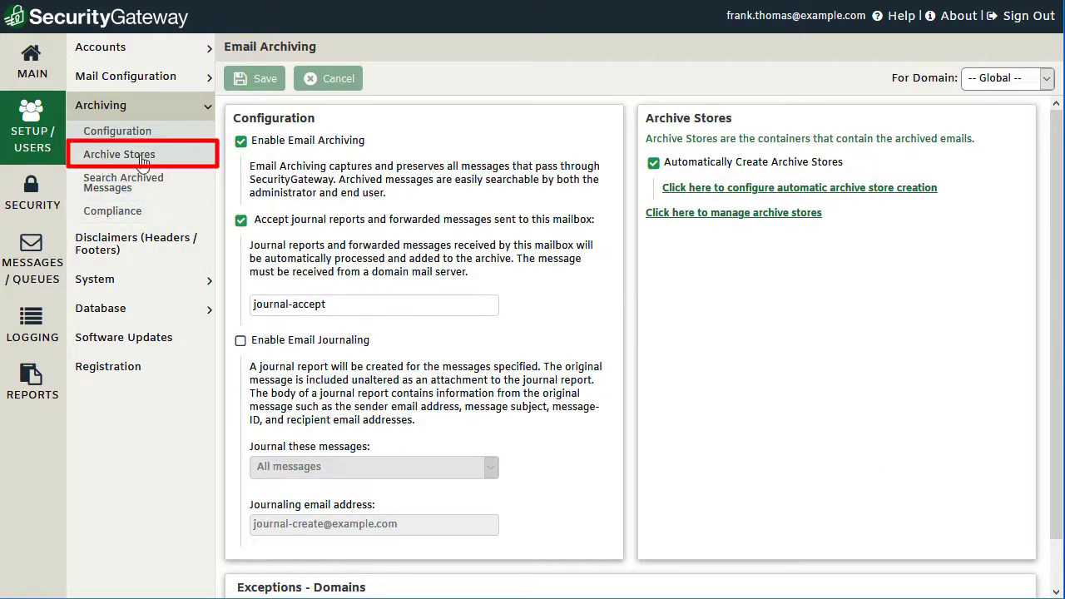
Show the Archive Stores list with the example.com stores 2020-10 and 2020-09
left_click(114, 160)
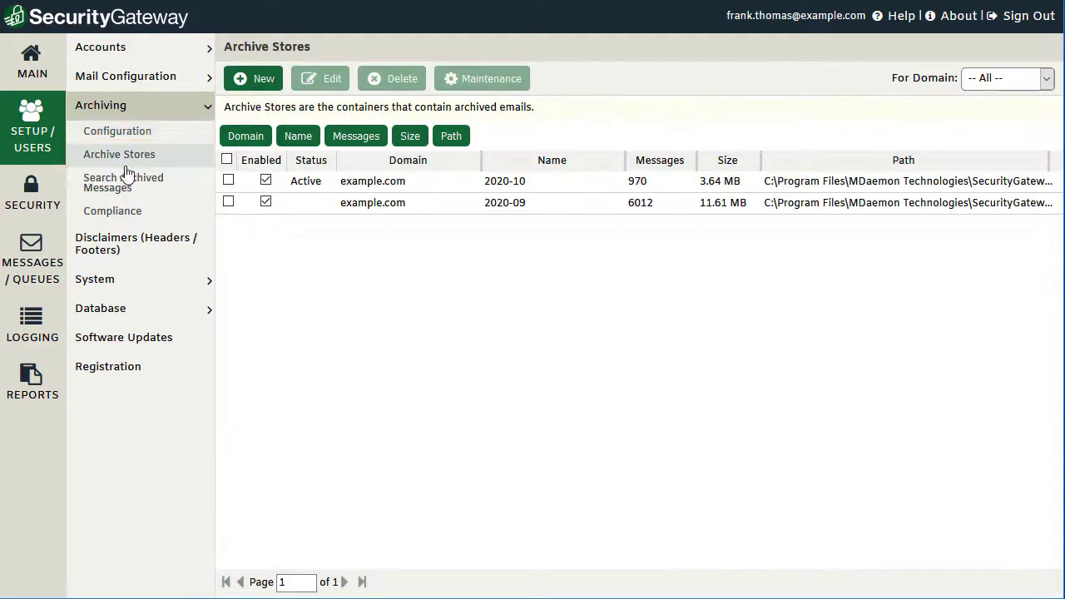
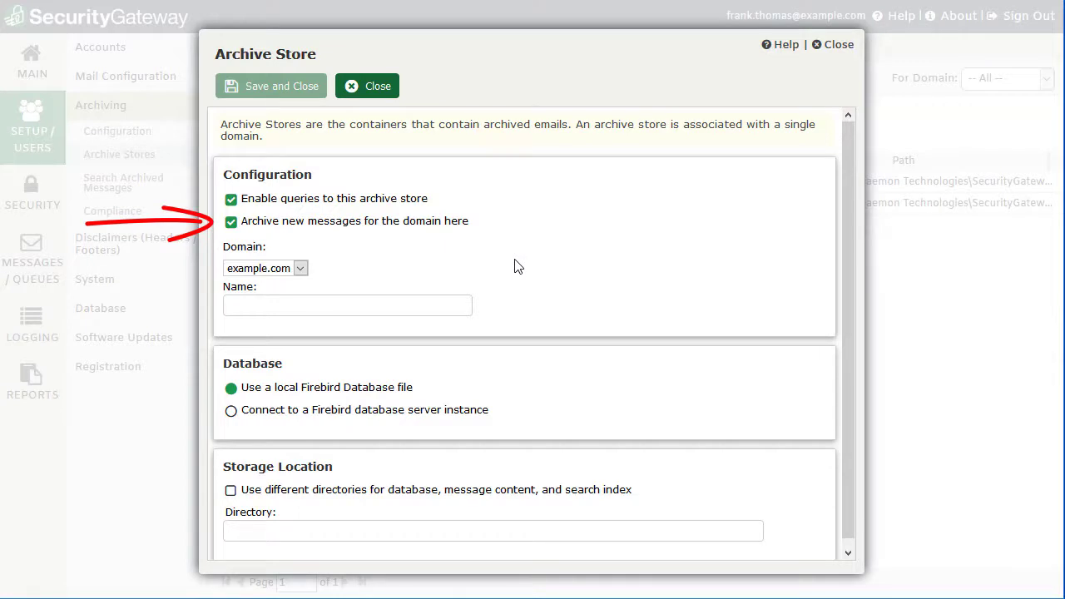
Keep example.com as the store's domain and name it New-Archive-2020
left_click(301, 268)
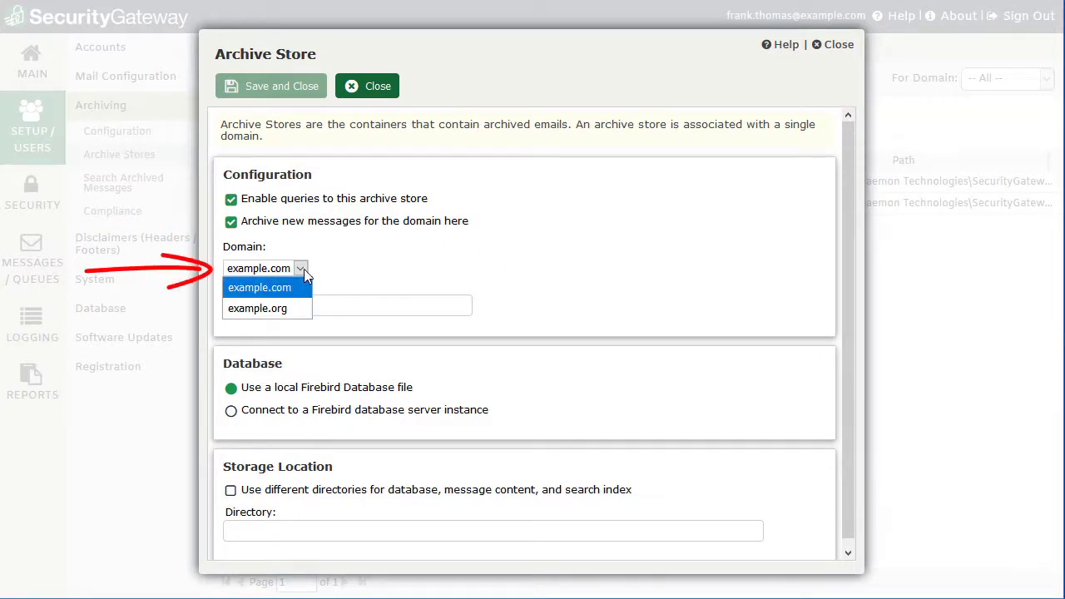
left_click(264, 289)
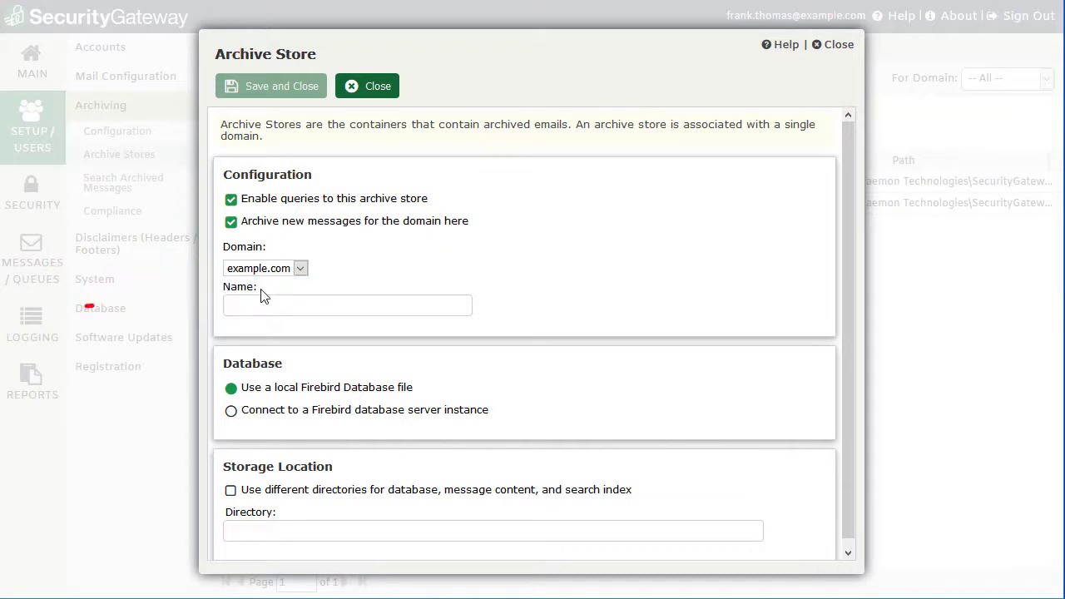
left_click(349, 307)
type("New-Archive-2020")
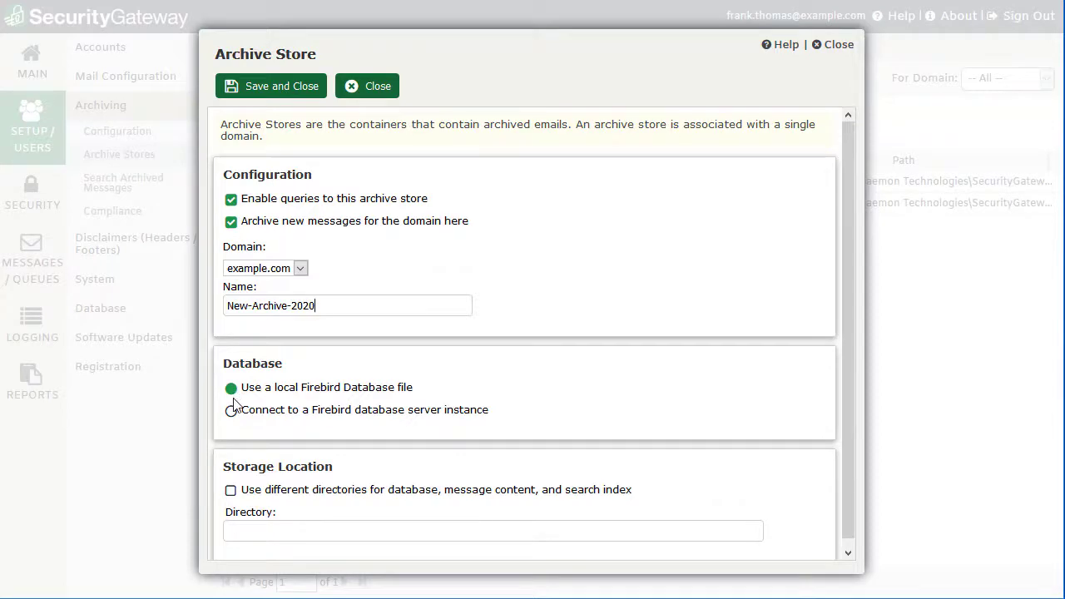
left_click(232, 410)
scroll(232, 423, "down", 2)
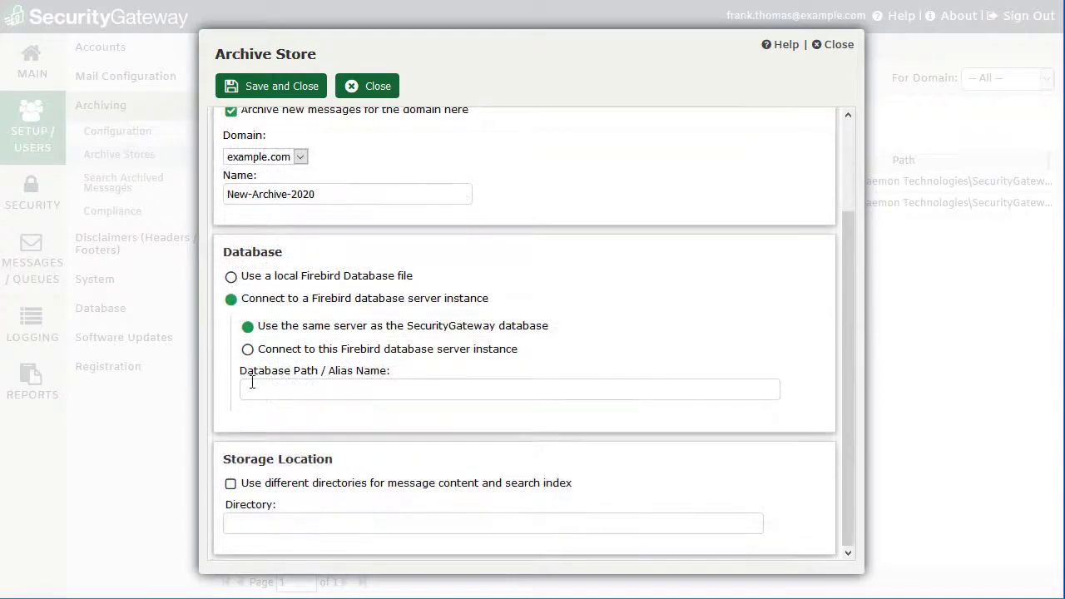
left_click(248, 349)
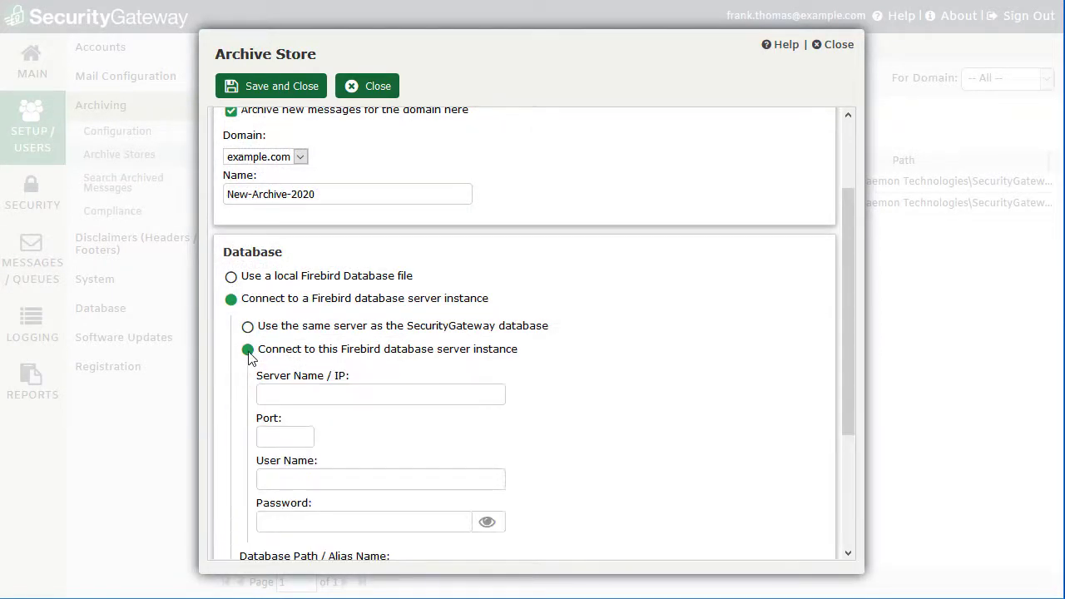
left_click(248, 327)
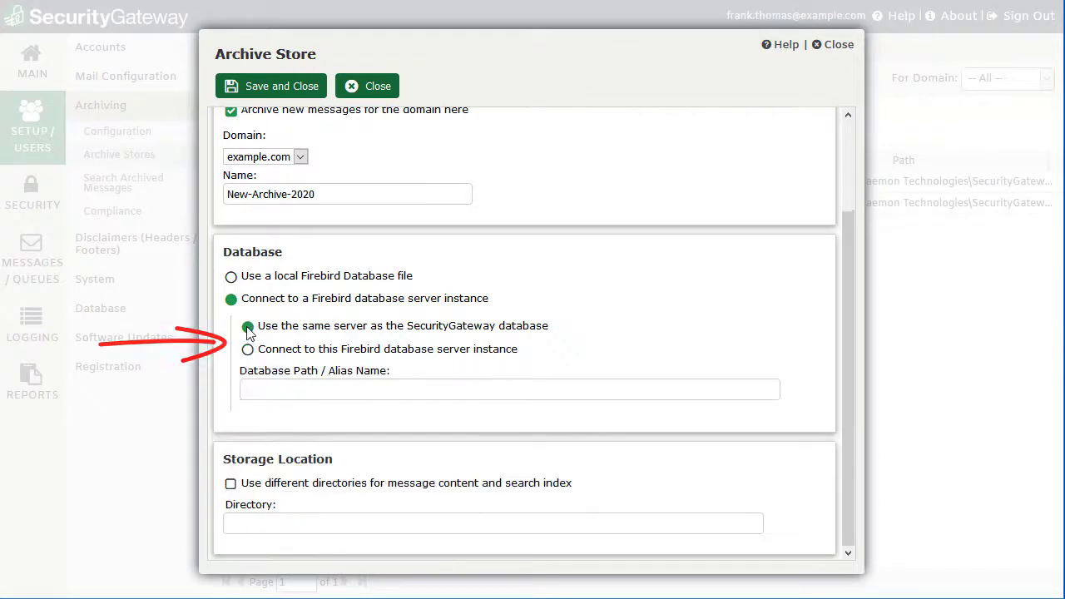
left_click(318, 387)
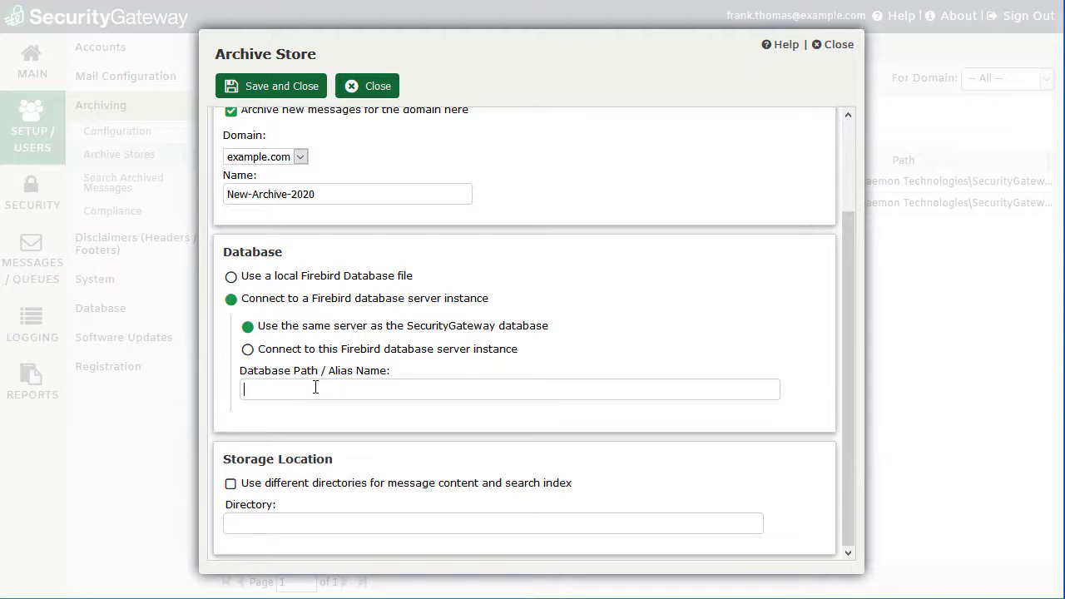
left_click(248, 350)
scroll(247, 352, "down", 1)
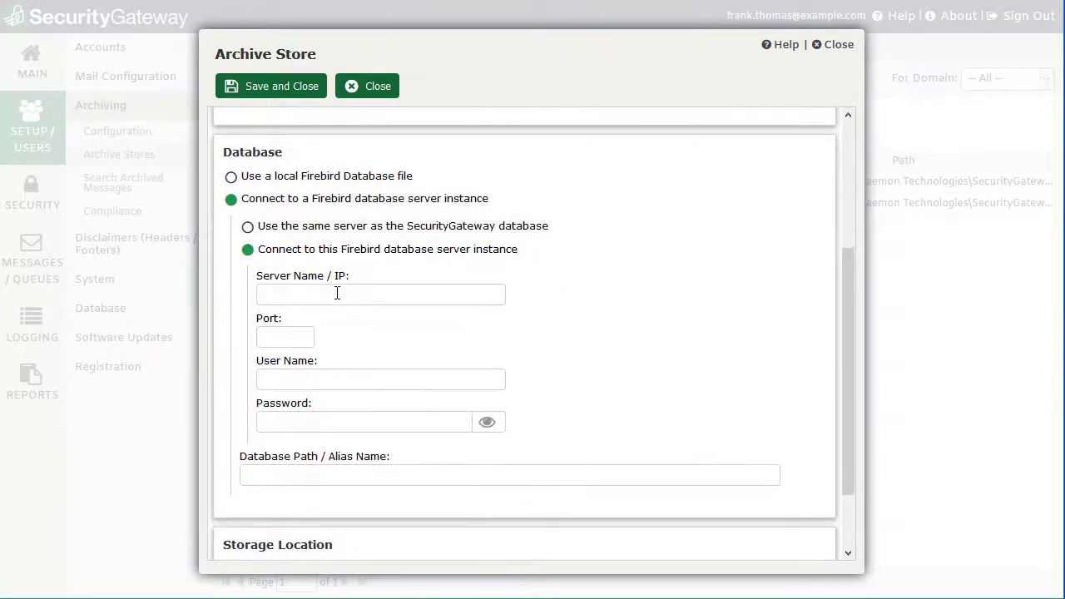
left_click(336, 293)
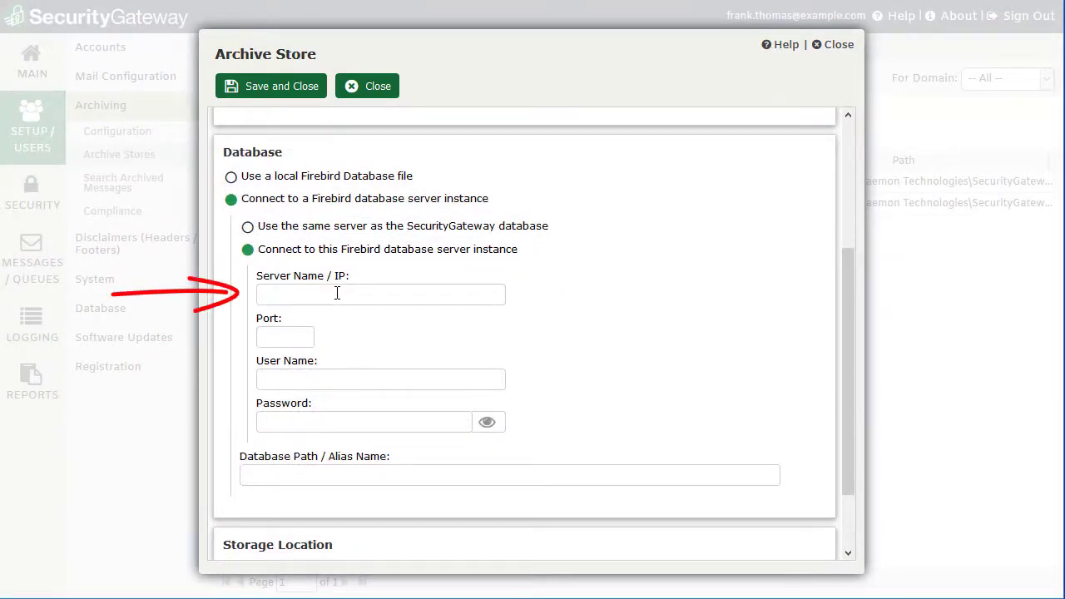
type("server.example.info")
key("Tab")
type("25")
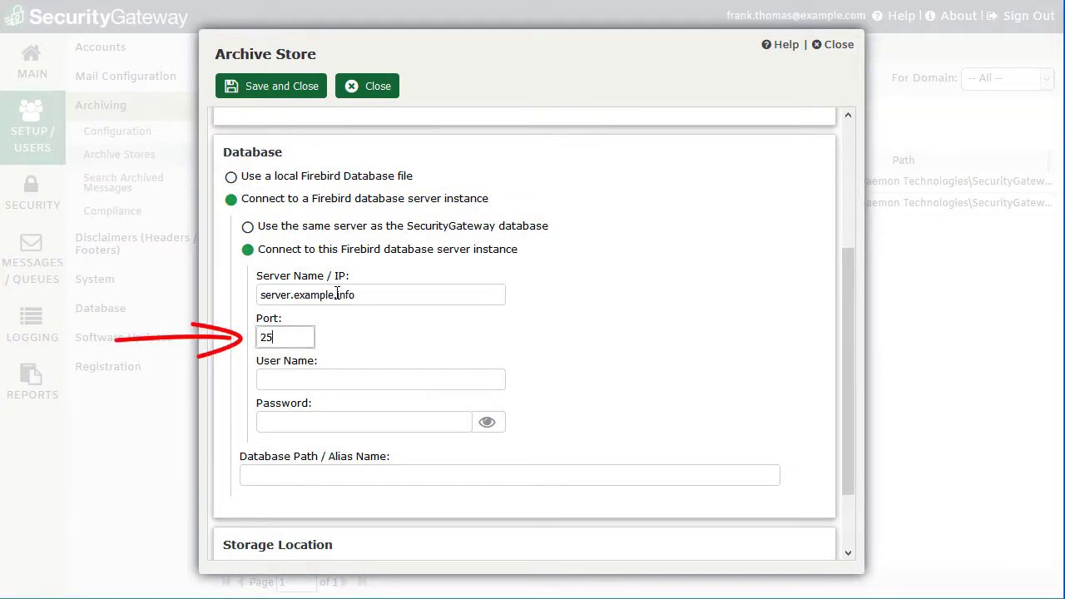
left_click(325, 376)
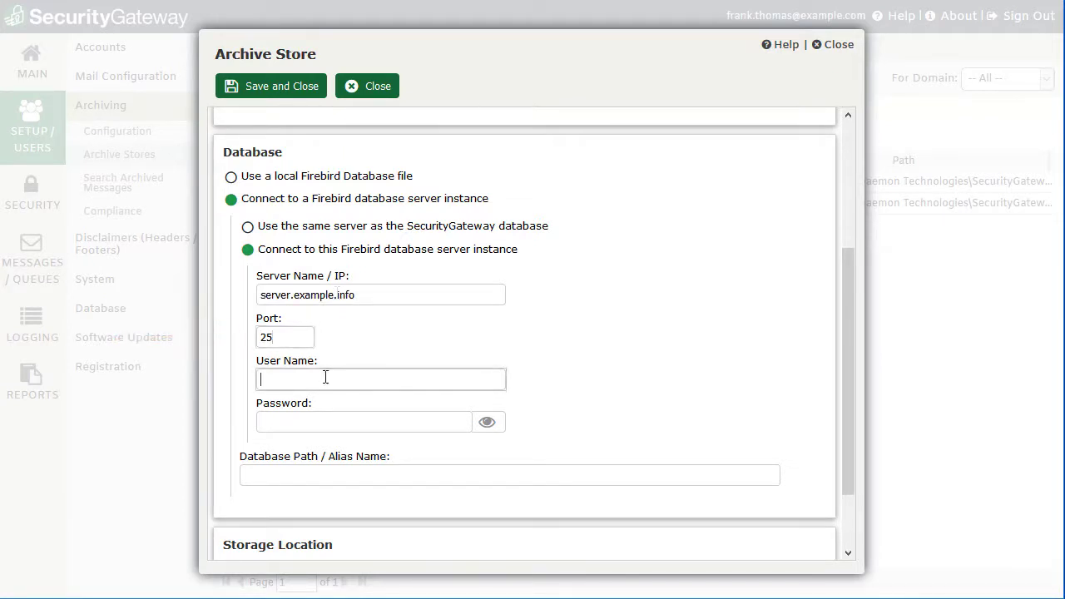
type("user.test")
key("Tab")
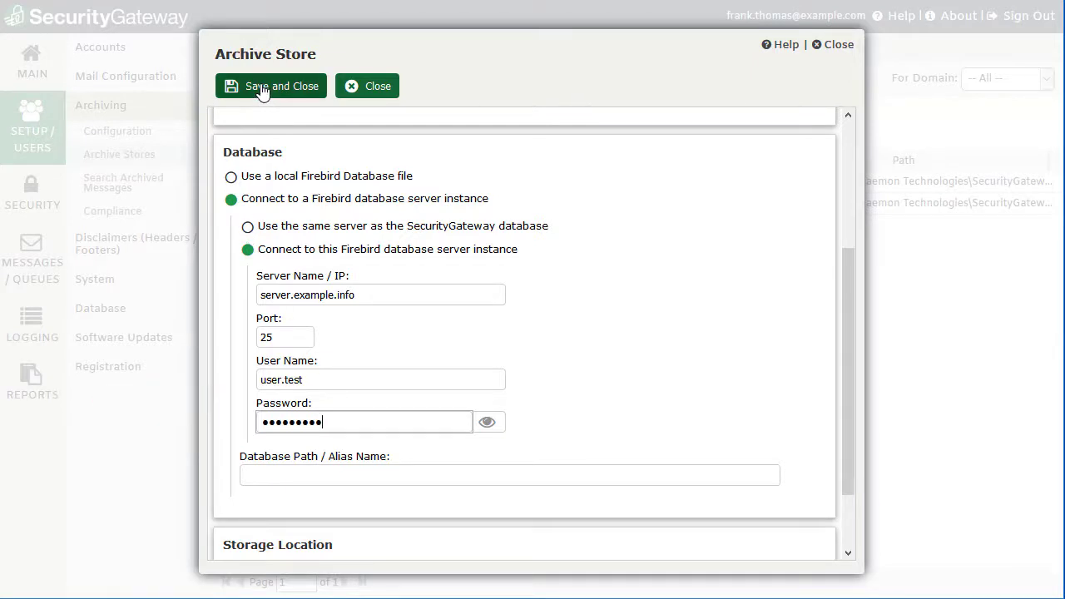
left_click(231, 177)
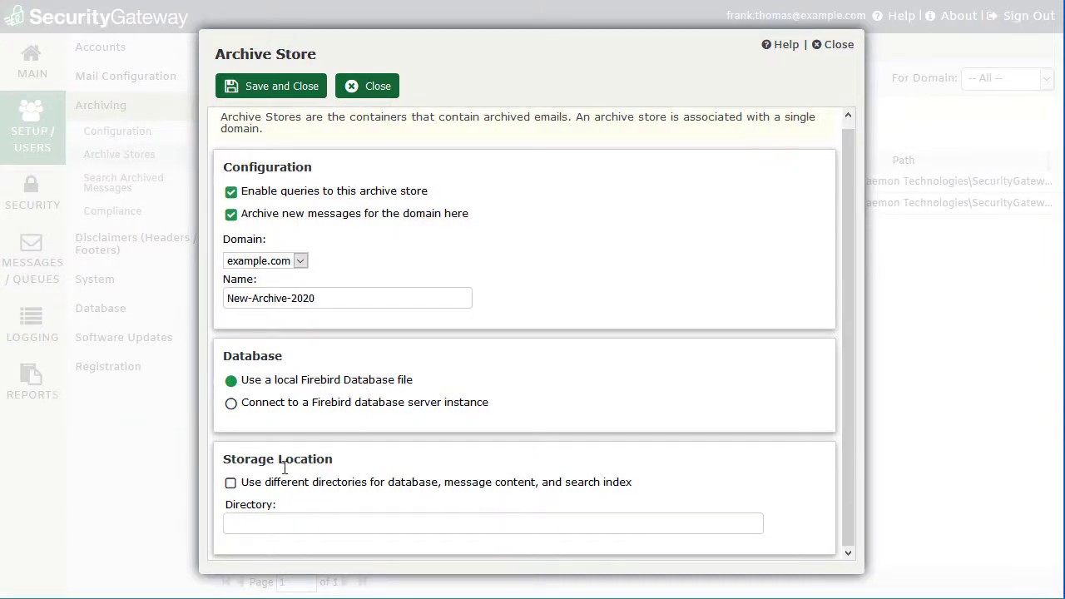
Leave 'Use different directories' off so the store keeps the single SecurityGateway\Archive1 directory
left_click(293, 526)
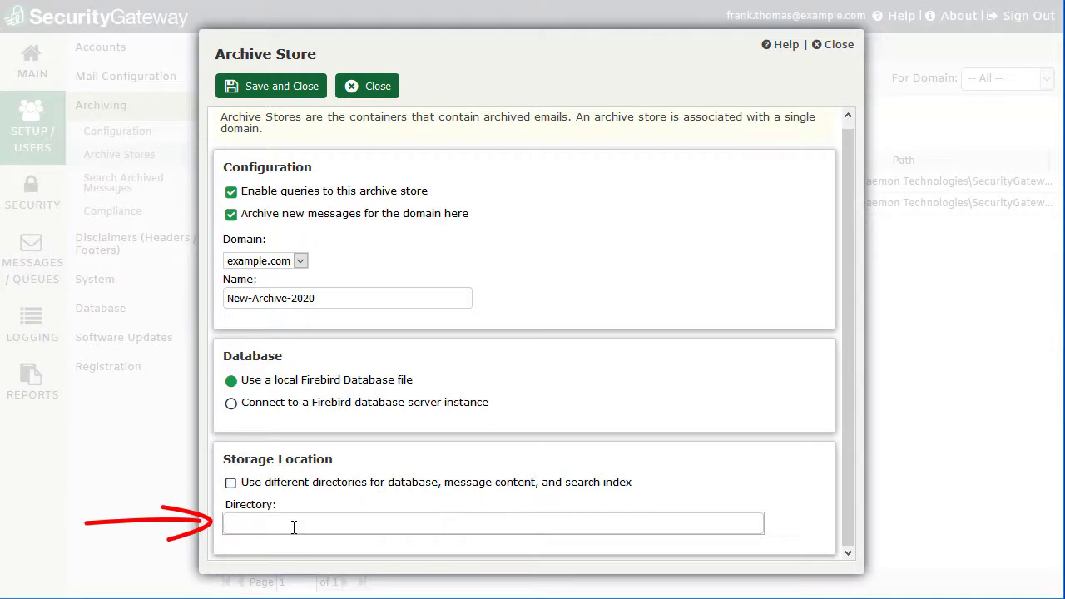
left_click(231, 483)
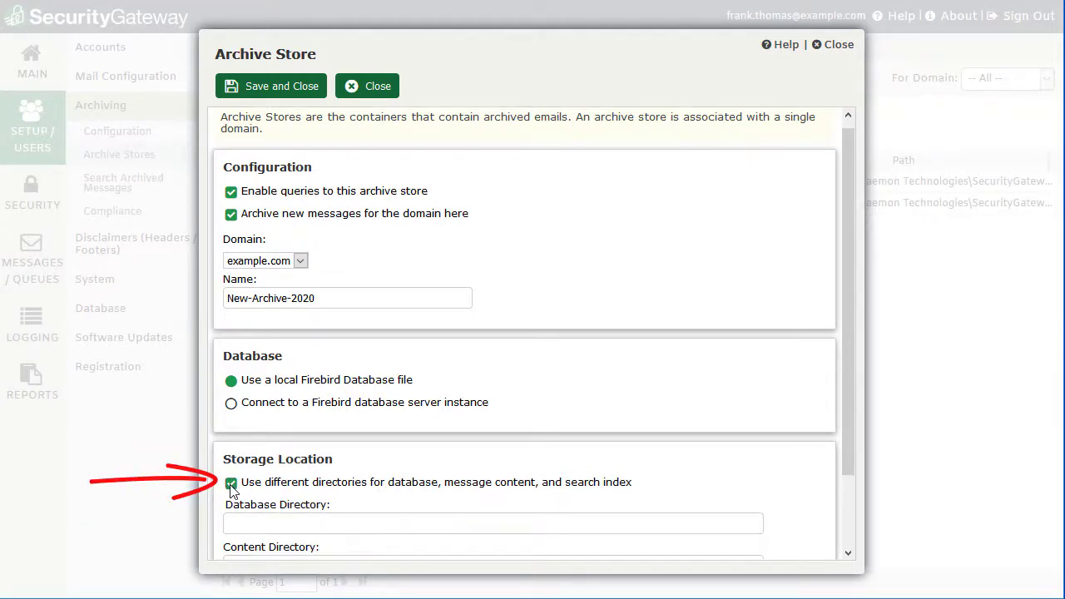
scroll(230, 488, "down", 2)
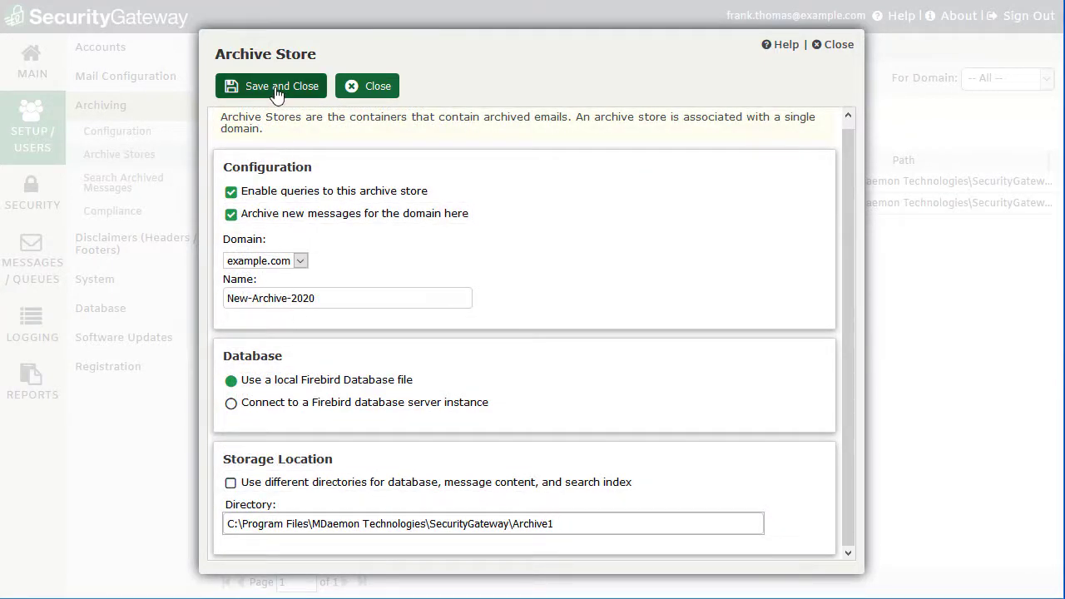
Save New-Archive-2020, then review the 2020-09 store's settings and close them unchanged
left_click(277, 86)
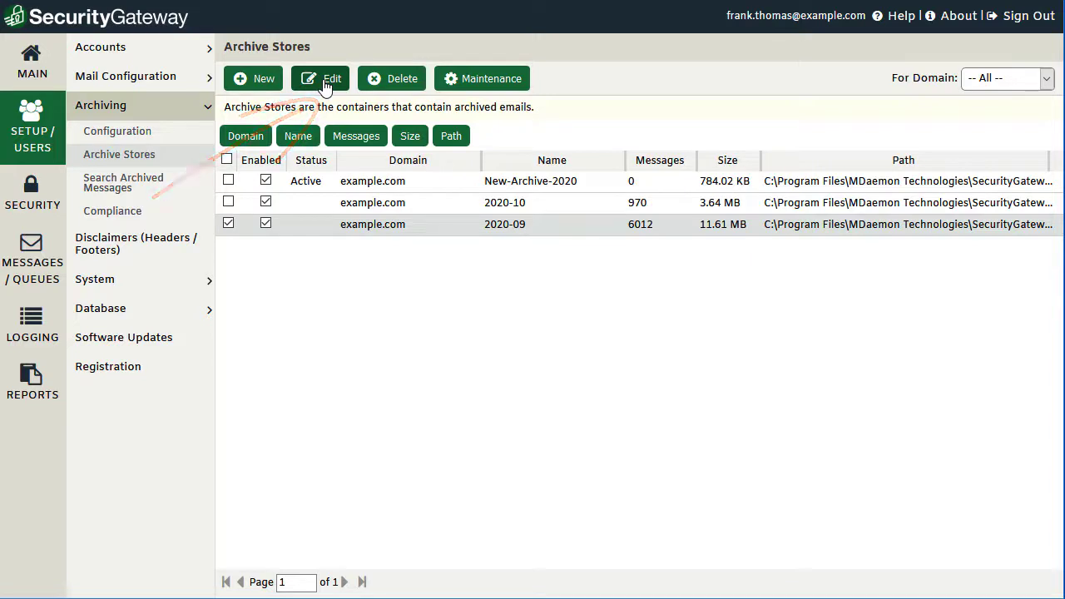
left_click(325, 83)
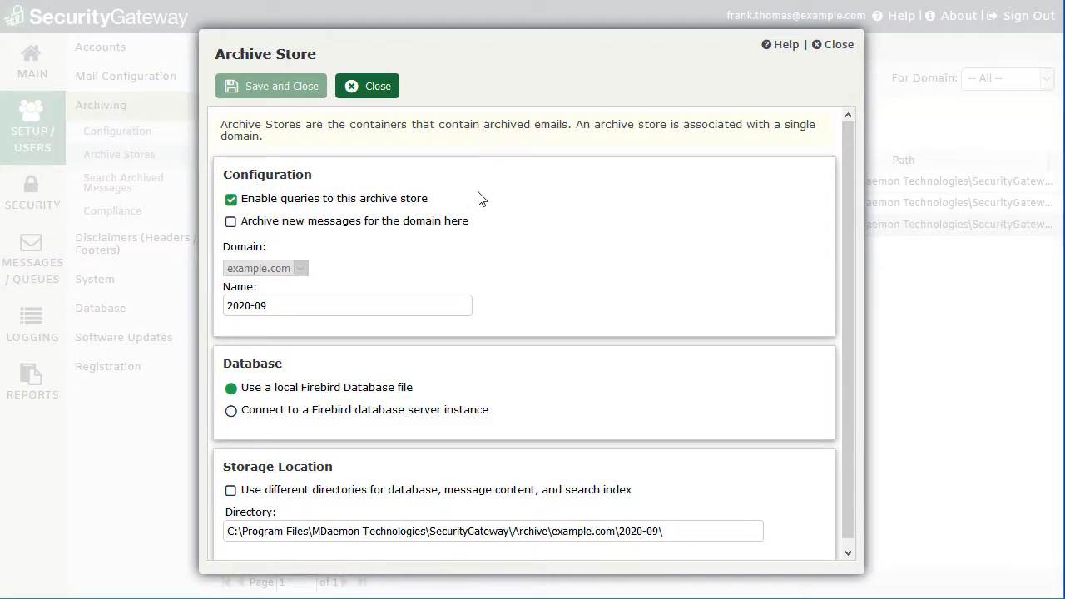
left_click(367, 86)
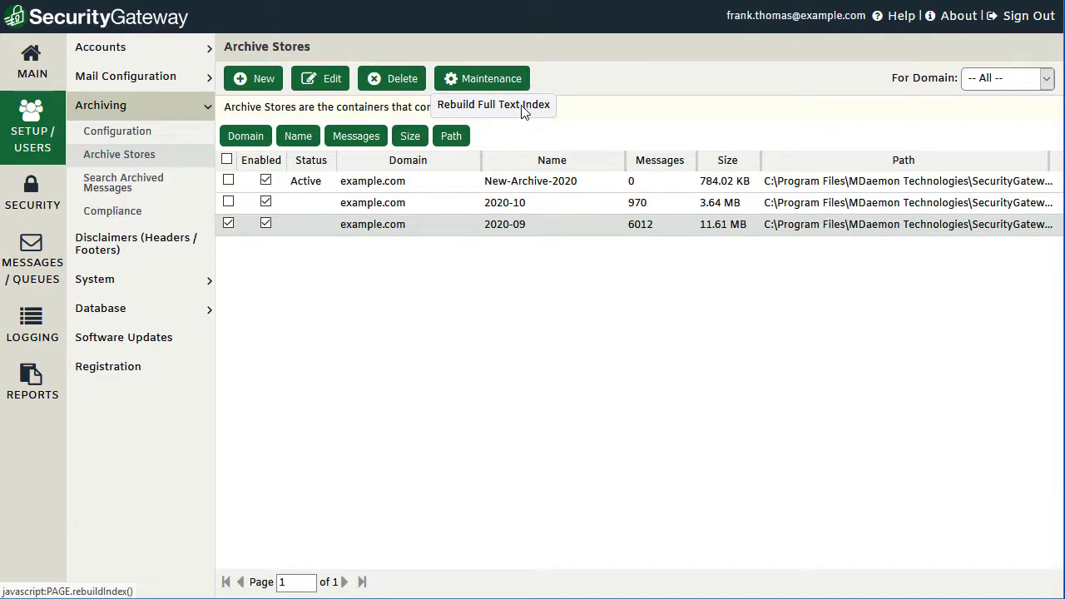
Run Maintenance > Rebuild Full Text Index on the 2020-09 store and confirm it
left_click(524, 111)
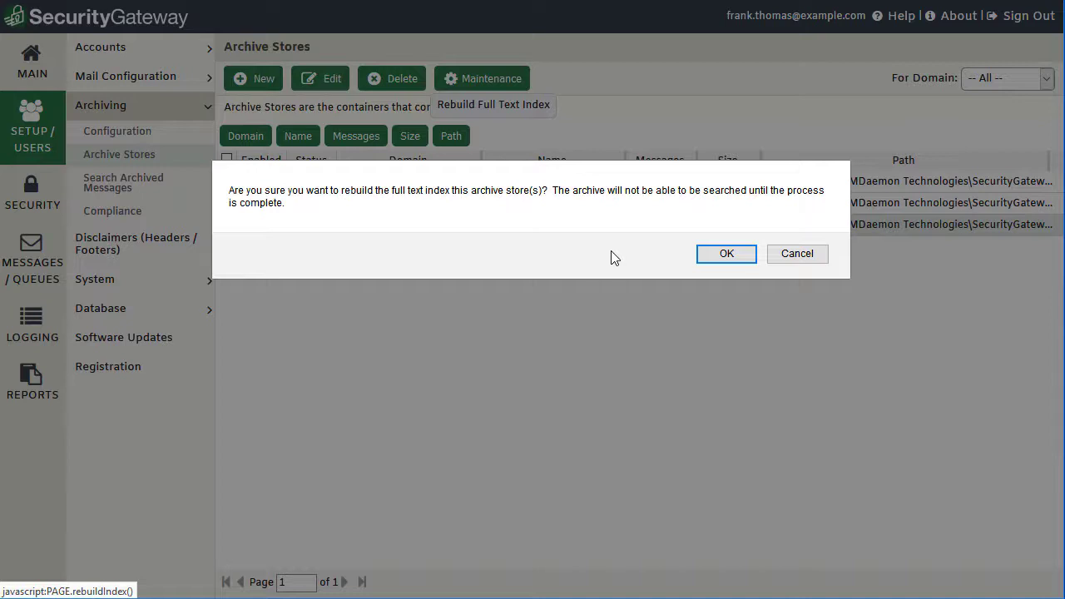
left_click(723, 256)
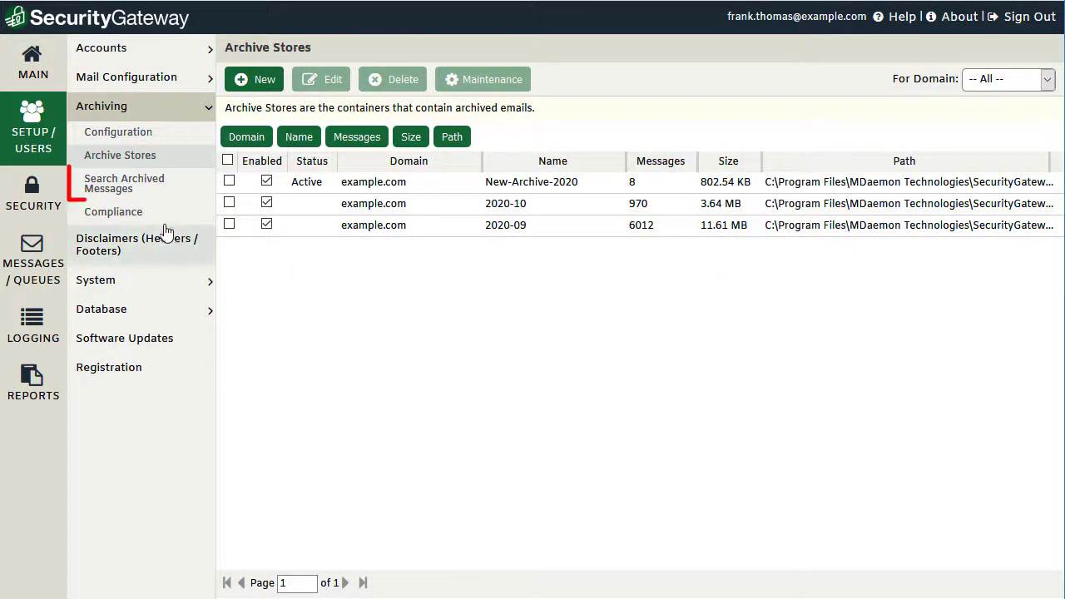
Search archived messages for 'invoice' and mark the first 'Invoice for October' result
left_click(116, 196)
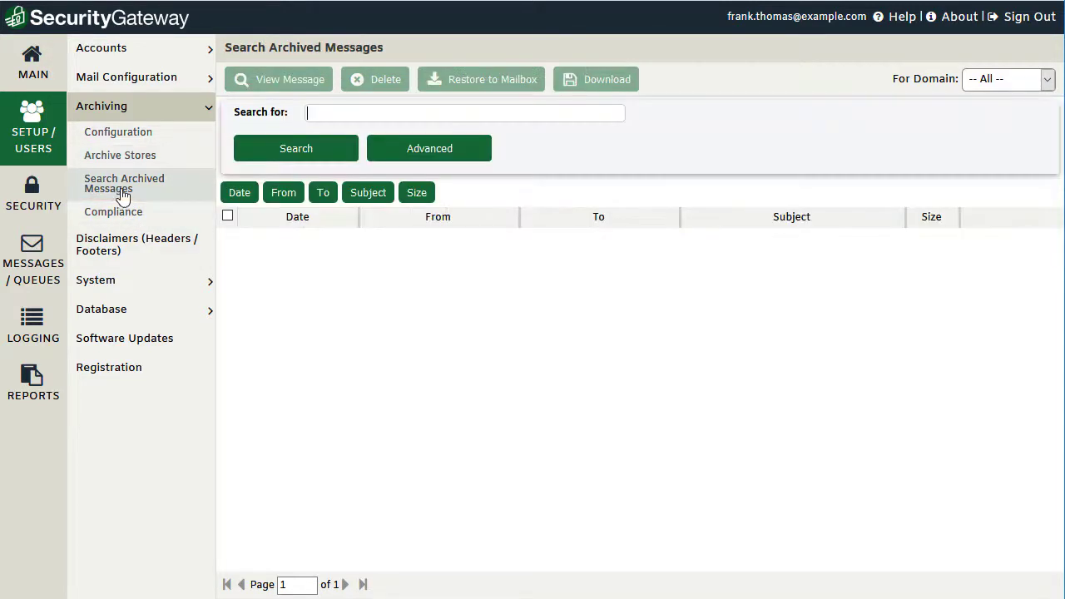
left_click(544, 113)
type("invoice")
left_click(316, 157)
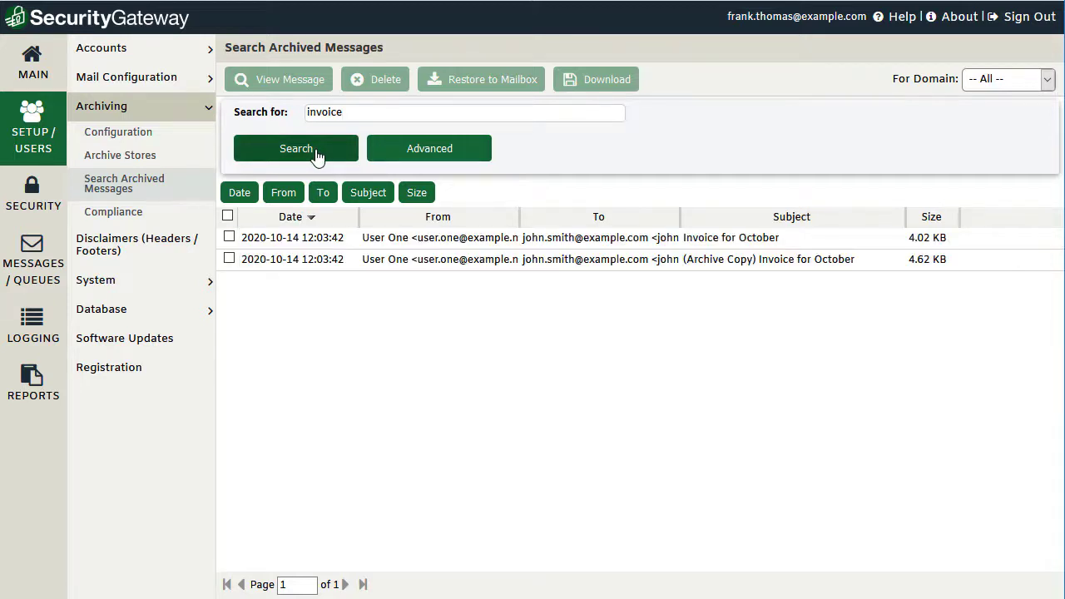
left_click(453, 241)
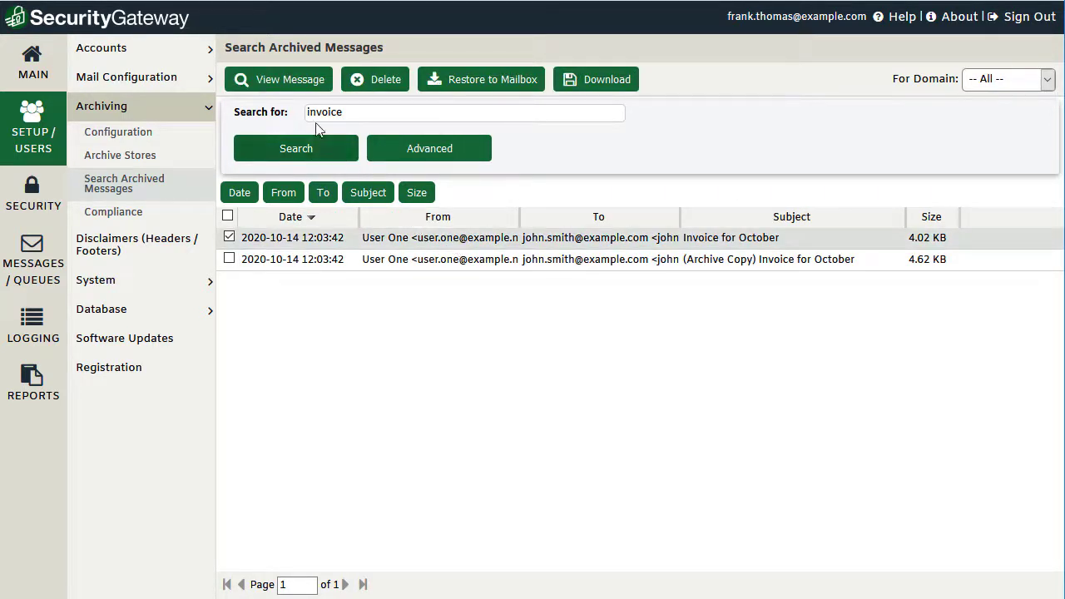
View the 'Invoice for October' message, then download it as an EML file
left_click(290, 80)
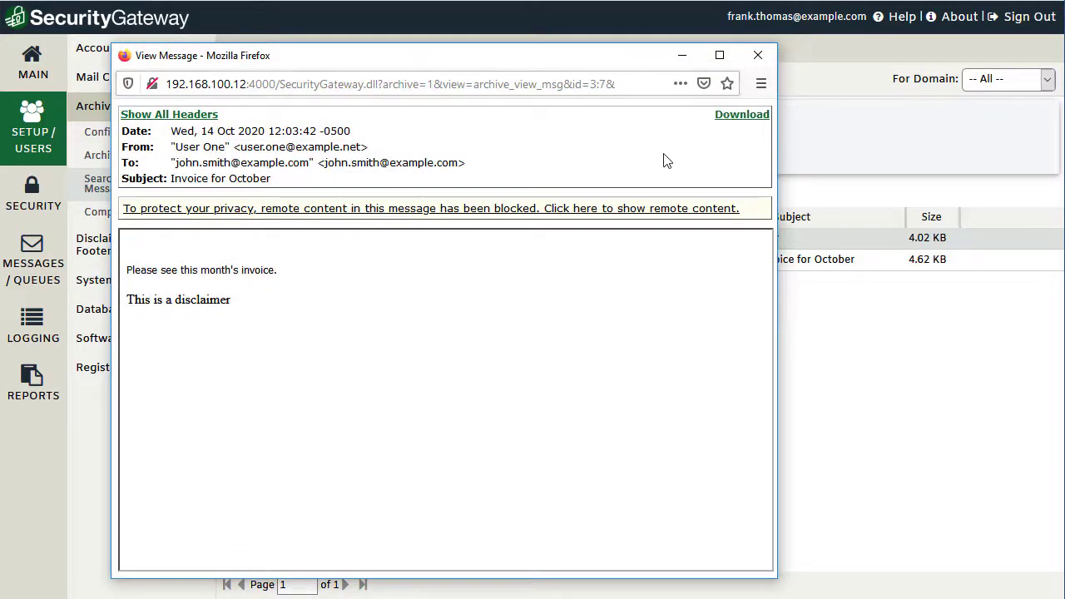
left_click(742, 115)
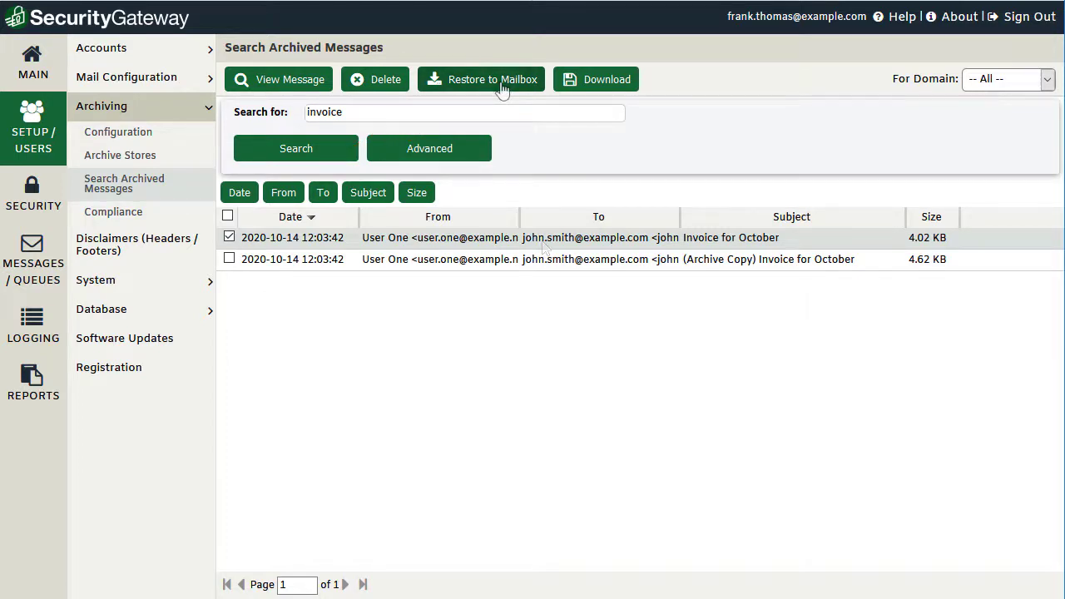
left_click(609, 89)
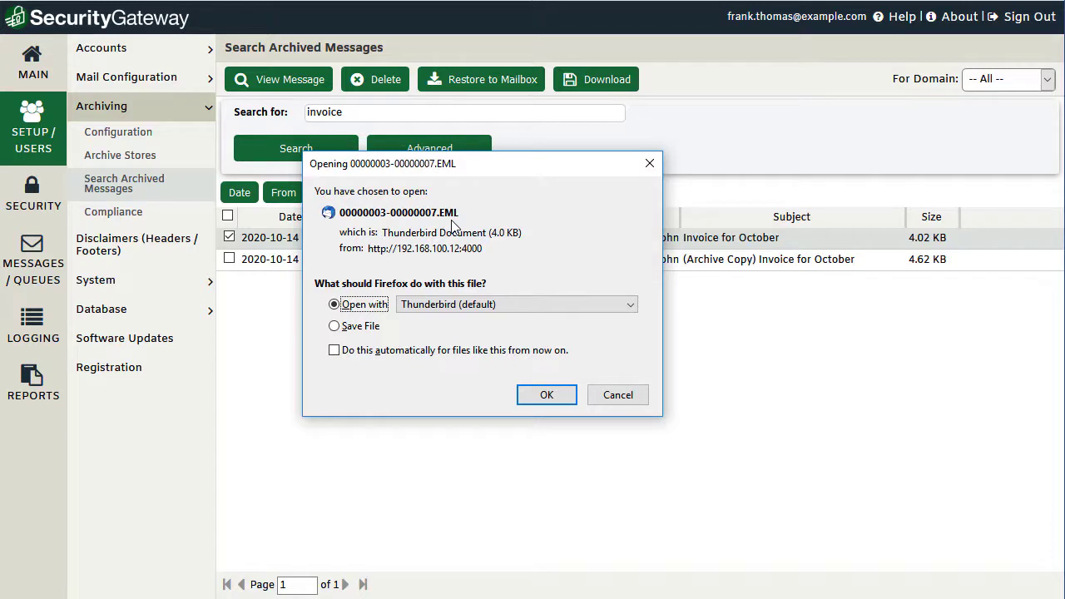
key("Return")
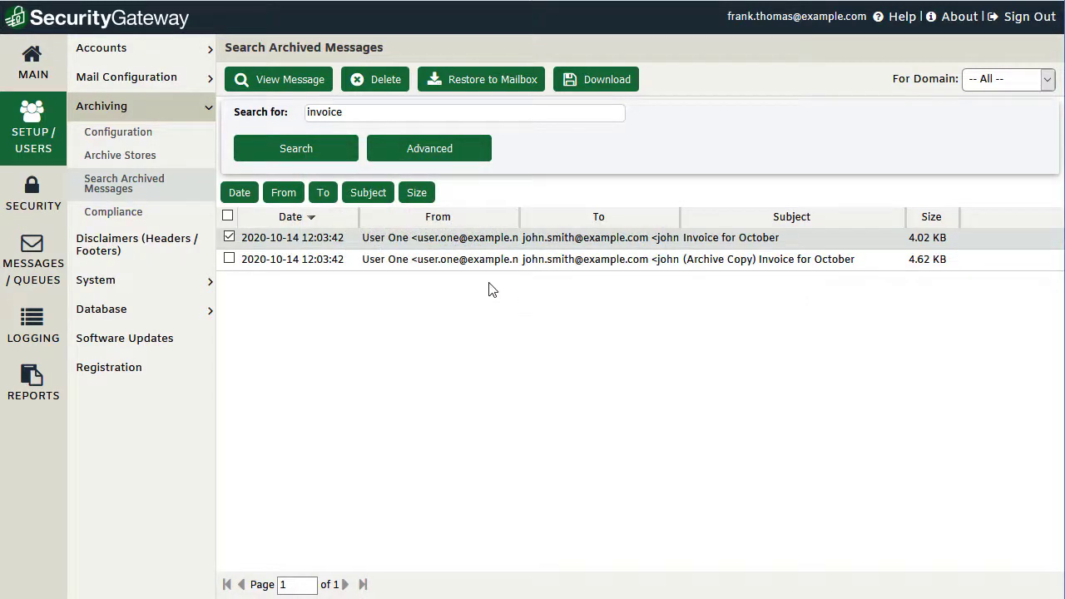
Show advanced search options and replace the search term with 'test'
left_click(442, 155)
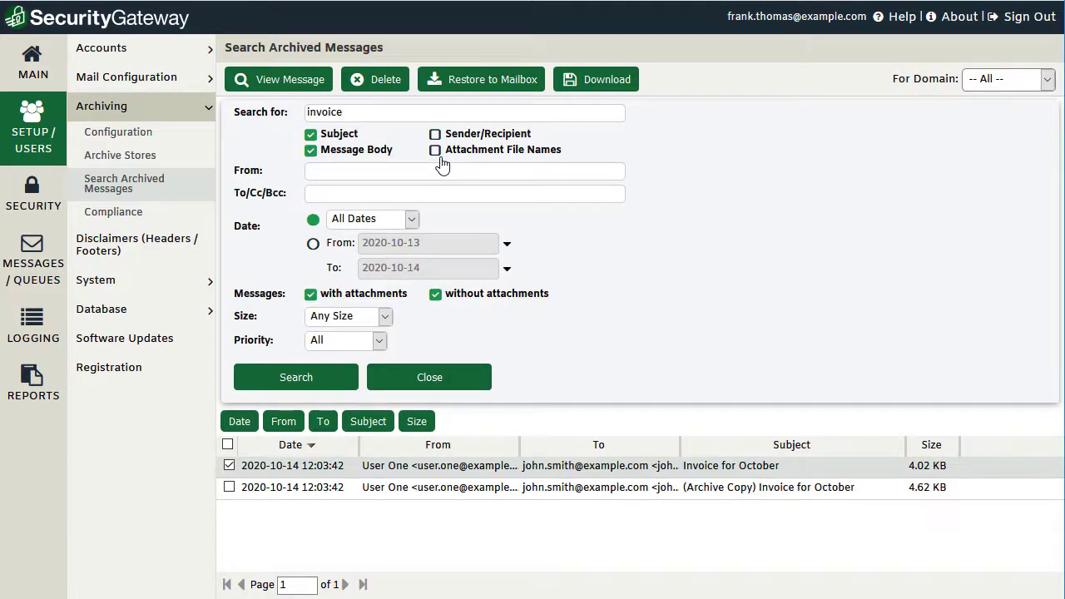
double_click(354, 116)
type("test")
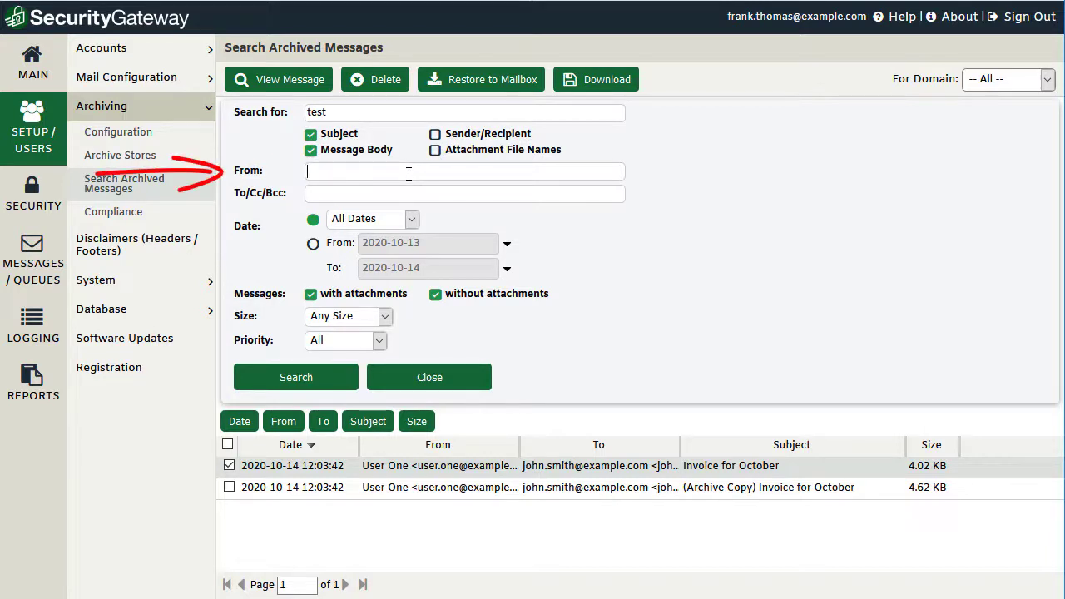
left_click(388, 193)
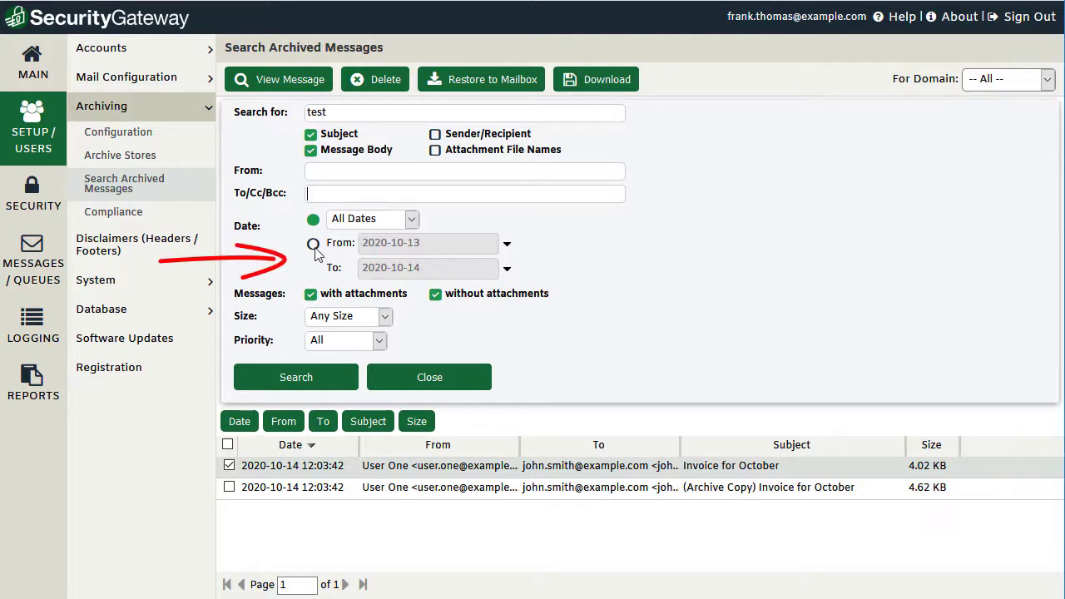
Switch to a custom From/To date range starting 2020-10-01
left_click(411, 221)
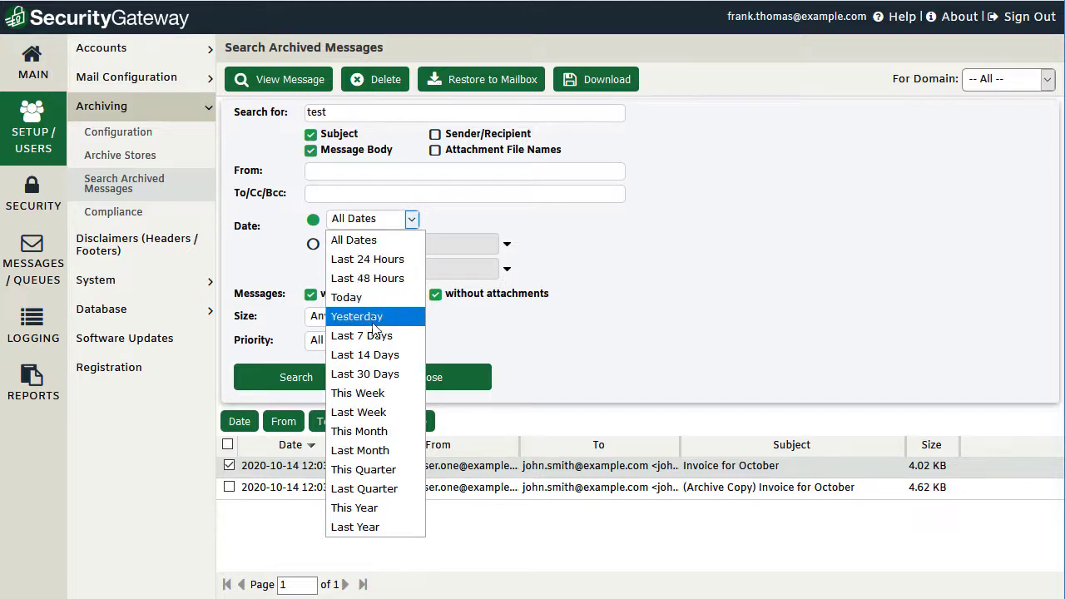
key("Escape")
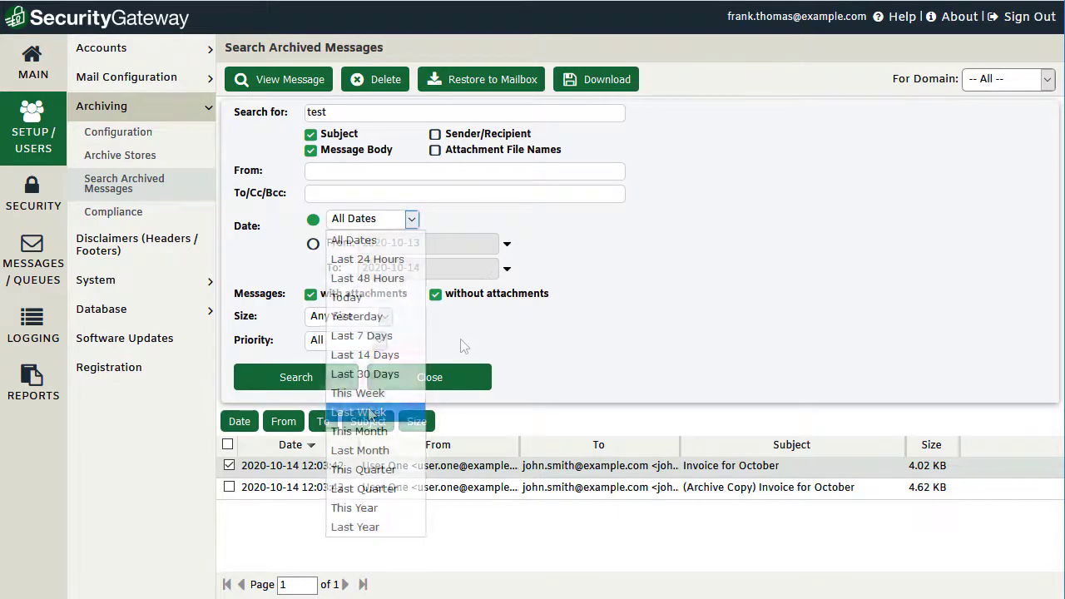
left_click(313, 246)
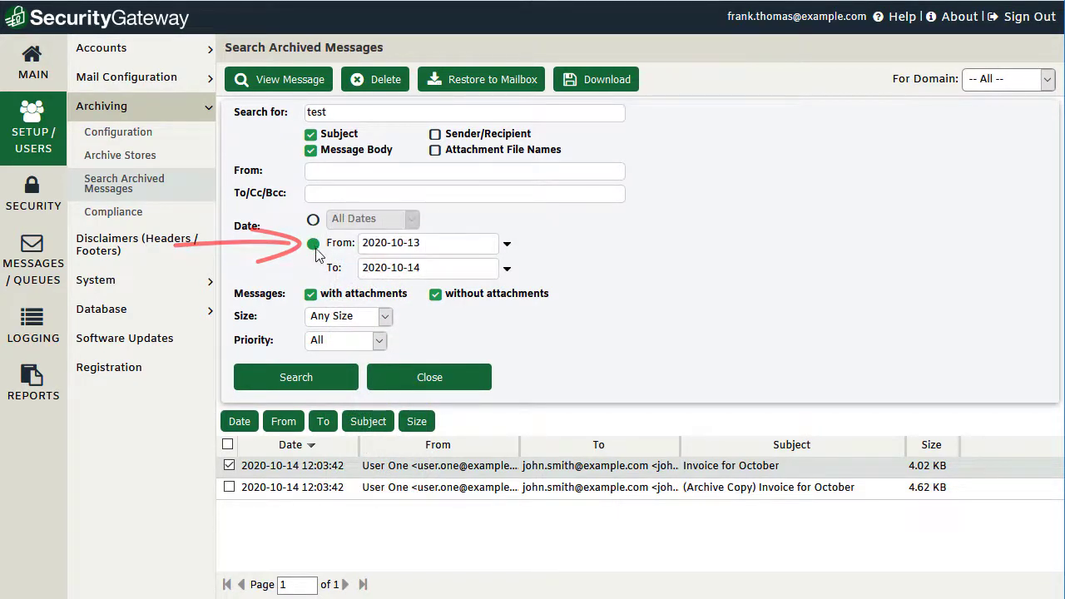
left_click(507, 244)
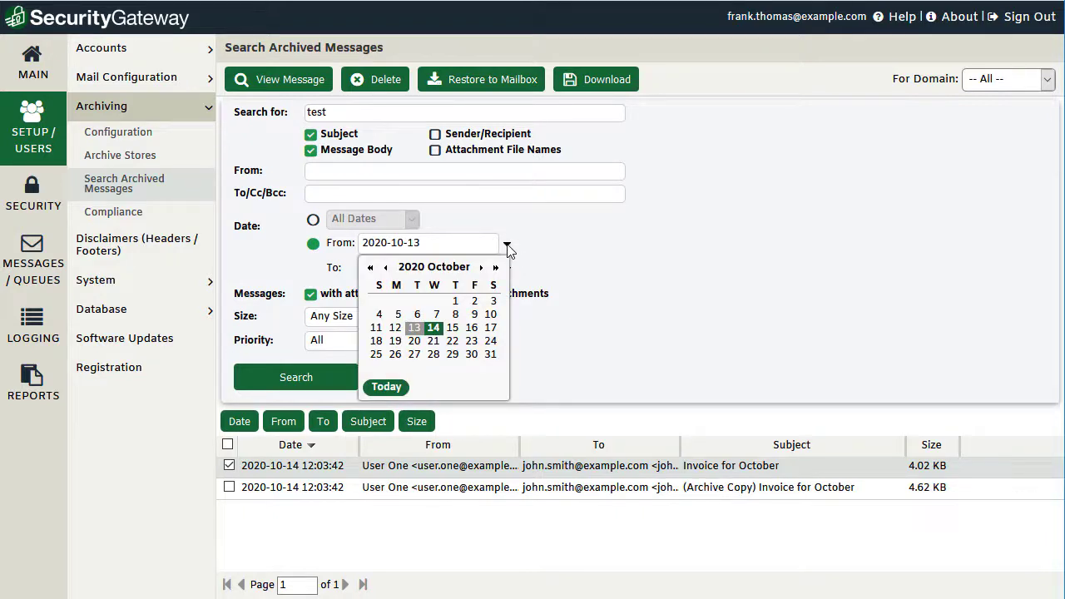
left_click(456, 304)
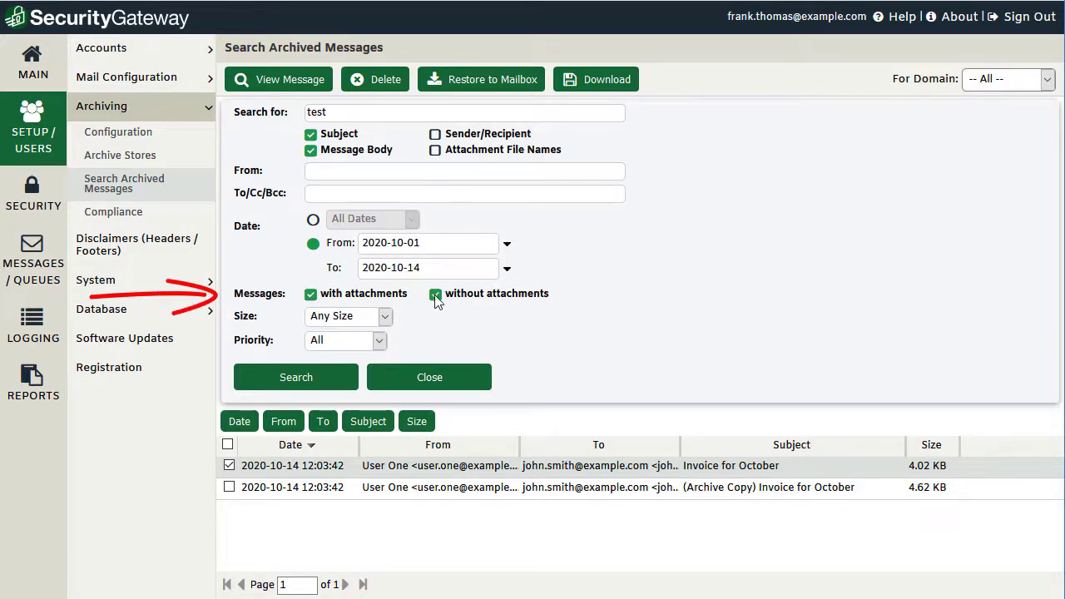
Keep size Any Size and priority All, search, and mark the 'Test - Copy will be sent to Journal-Create' message
left_click(385, 316)
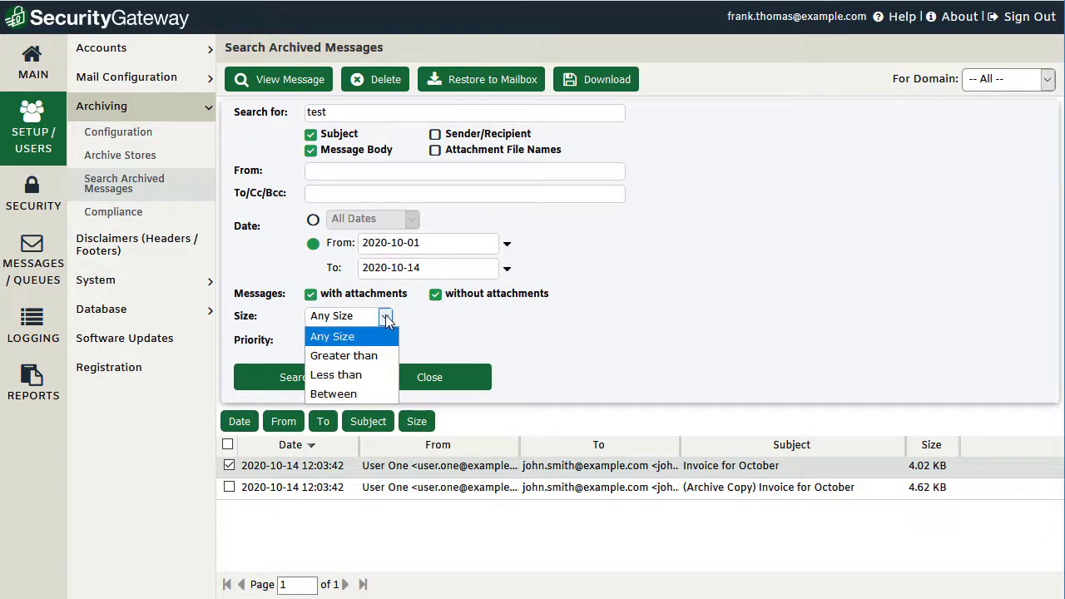
left_click(385, 317)
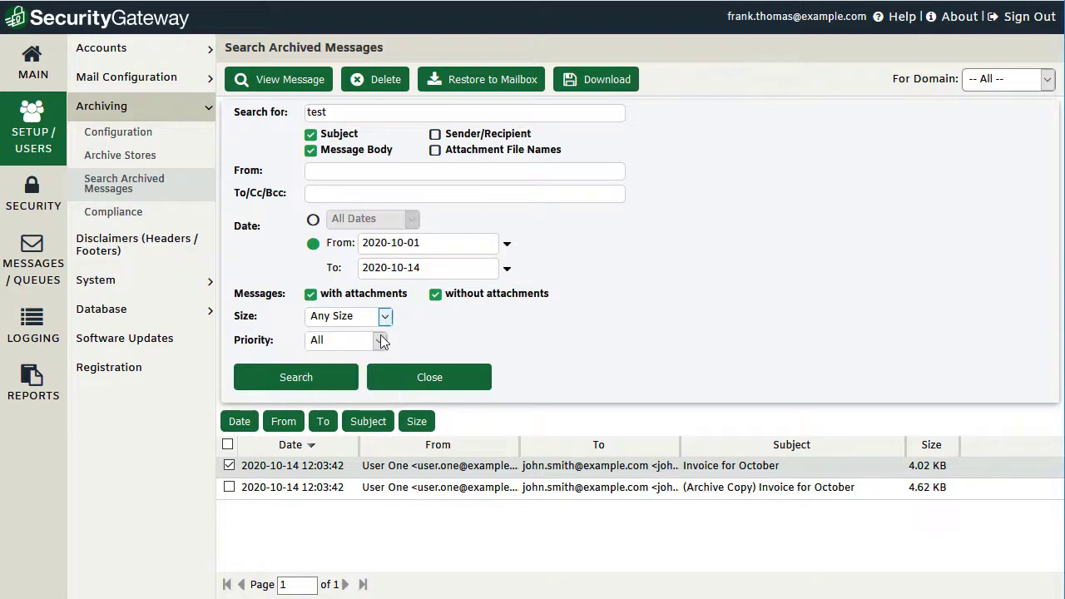
left_click(378, 340)
left_click(379, 340)
left_click(301, 381)
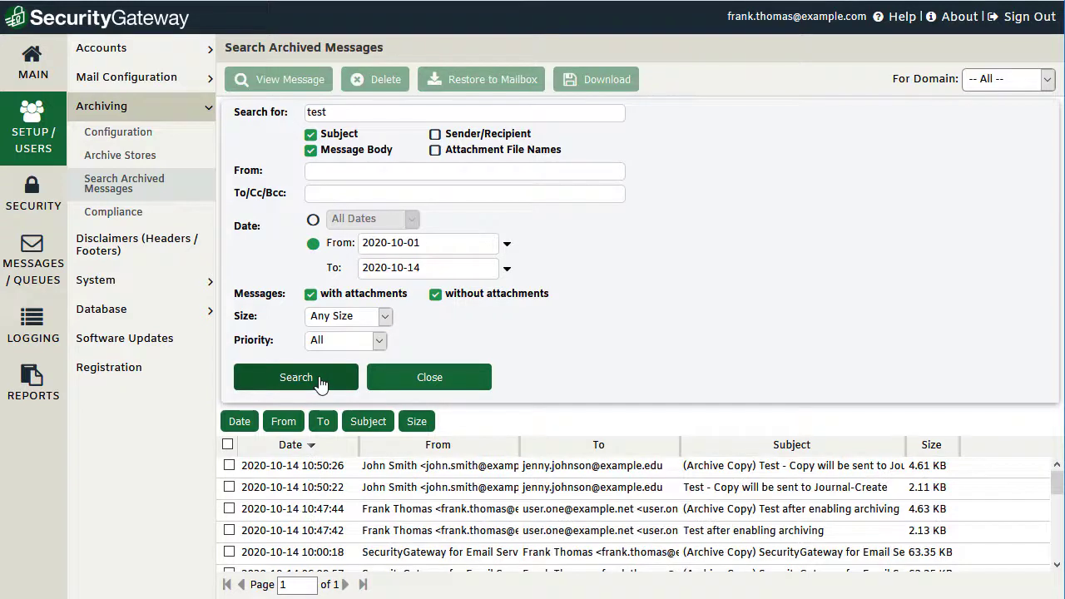
left_click(470, 497)
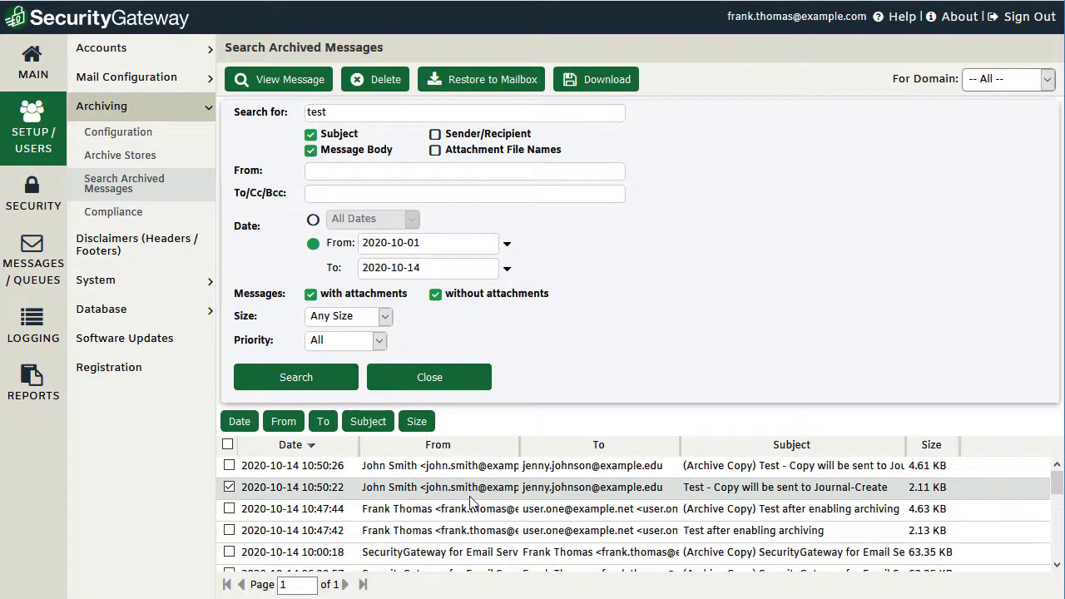